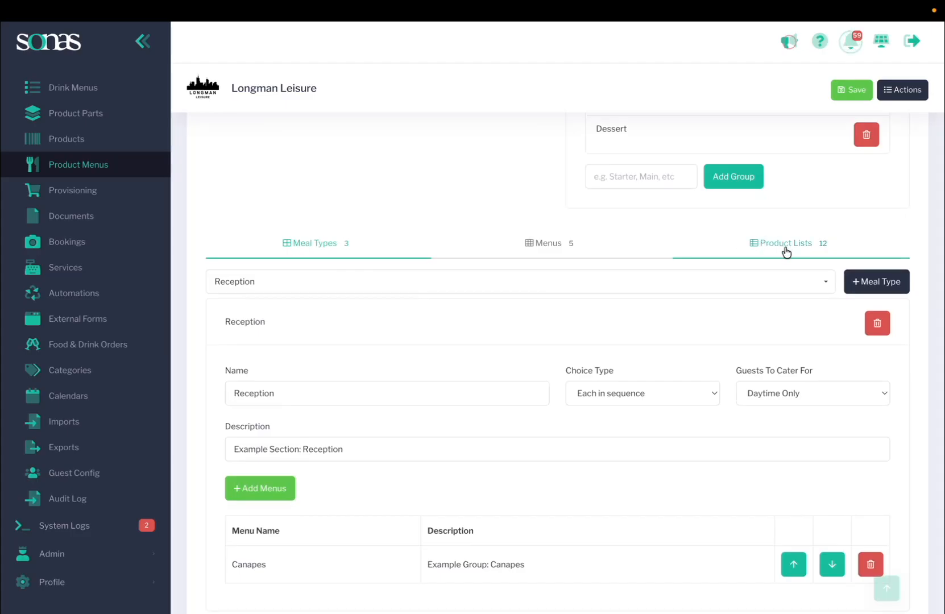
Step: Open the Product Lists tab and review the Canapé product list's settings, guest filters and products
left_click(785, 247)
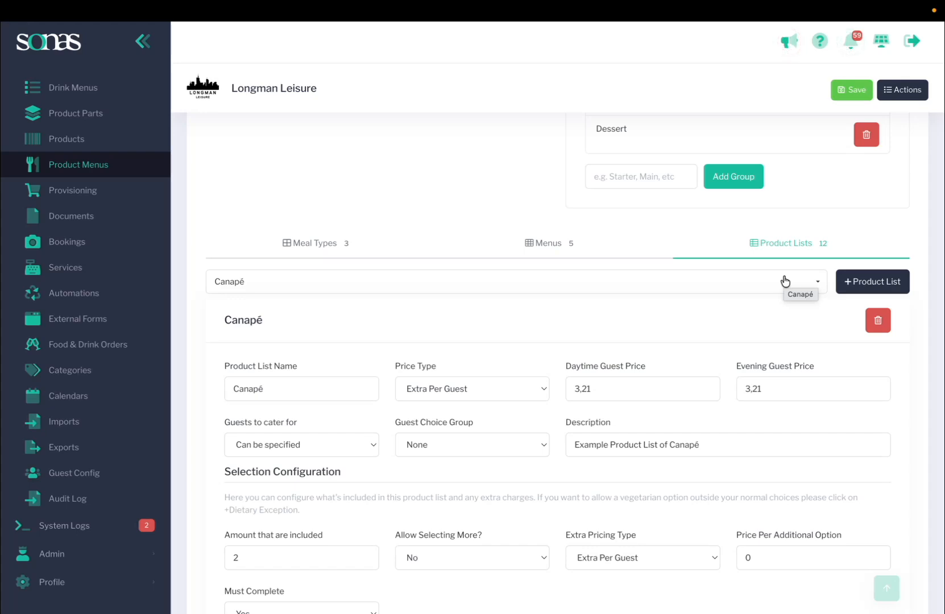
scroll(532, 416, "down", 5)
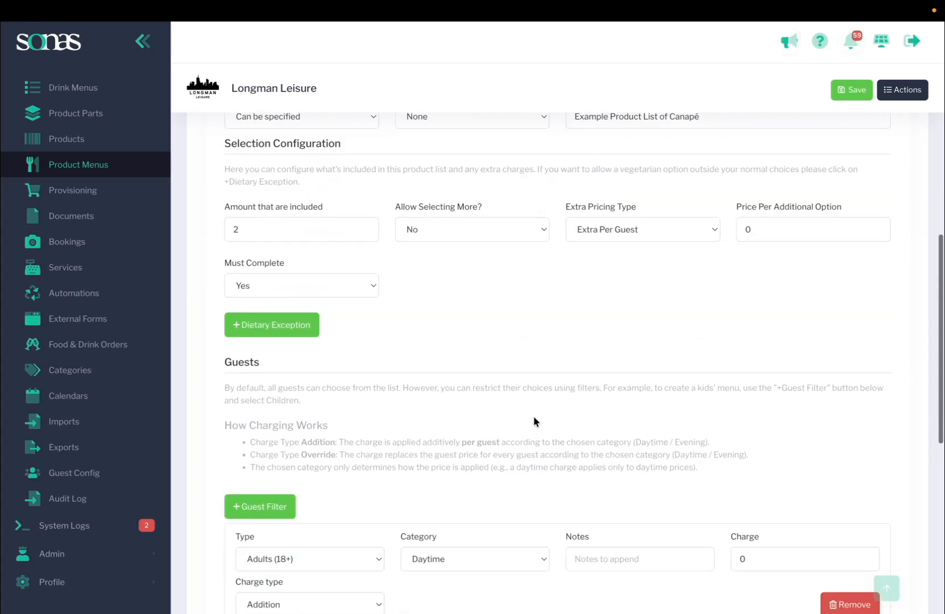
scroll(533, 421, "down", 8)
scroll(533, 421, "up", 10)
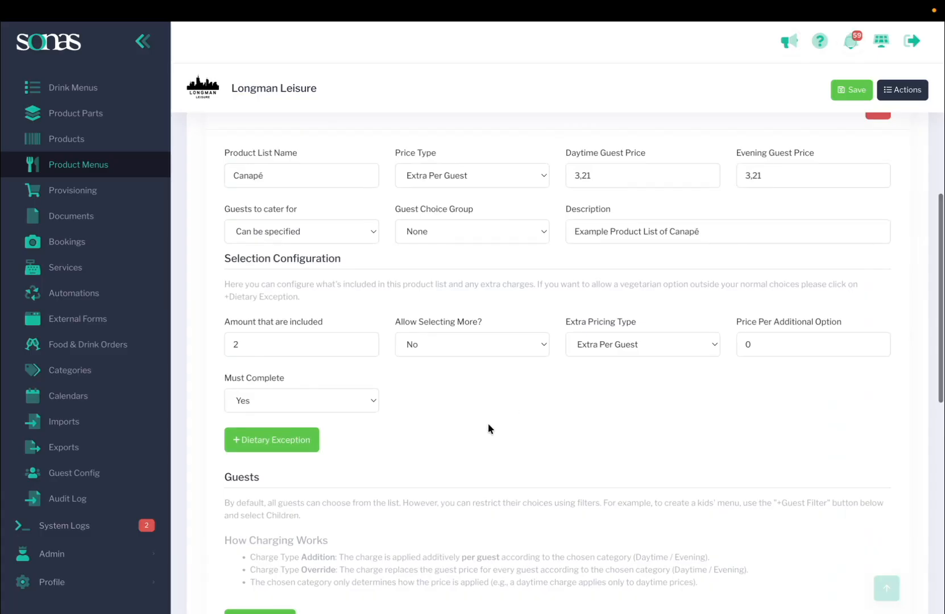
scroll(487, 423, "up", 5)
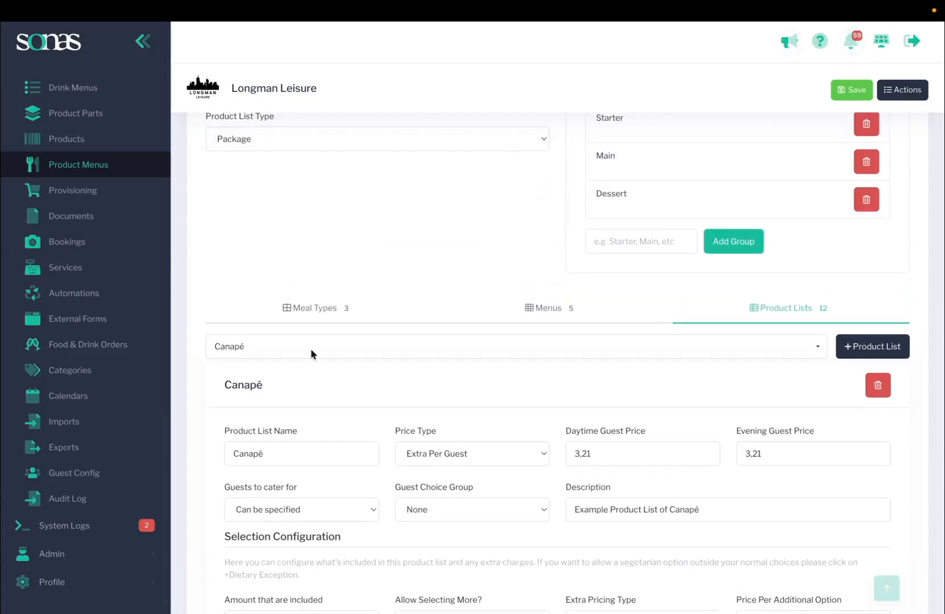
scroll(307, 330, "down", 11)
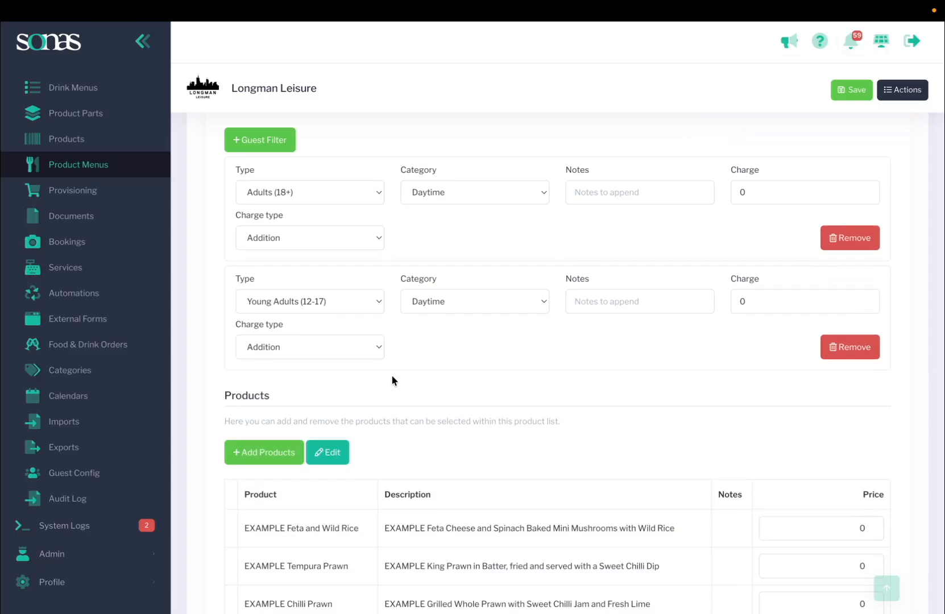
scroll(392, 375, "up", 11)
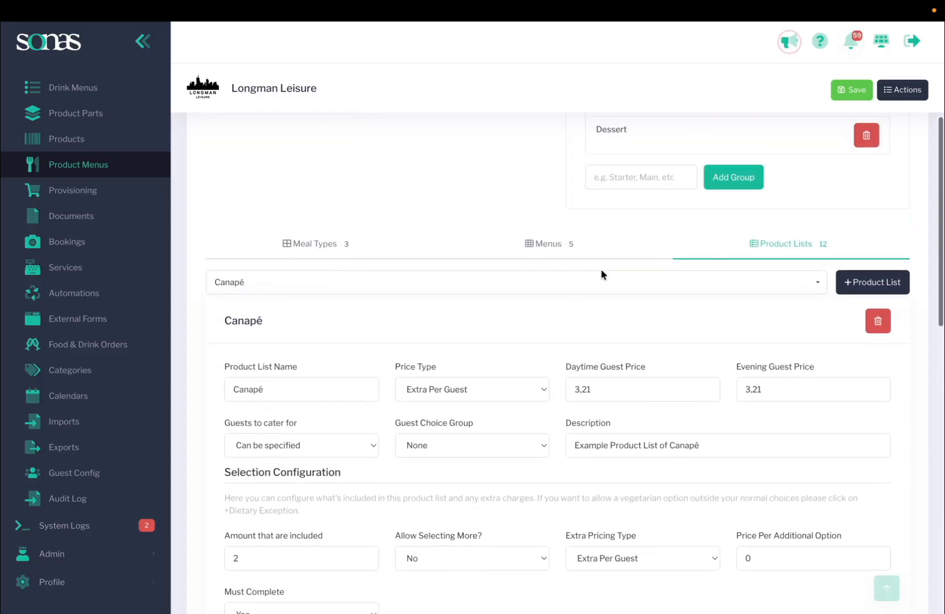
Step: Switch the displayed product list to Starter
left_click(815, 284)
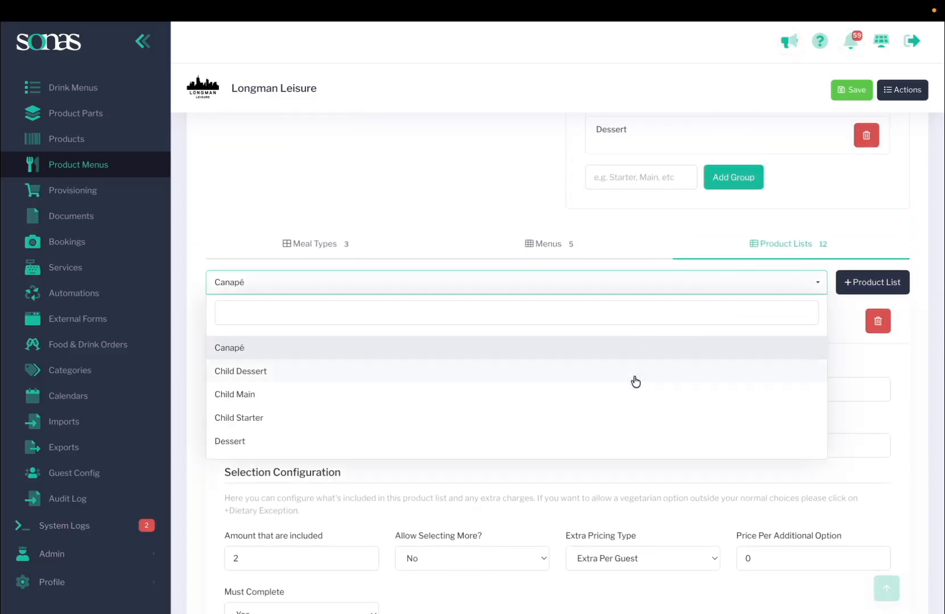
scroll(635, 381, "down", 5)
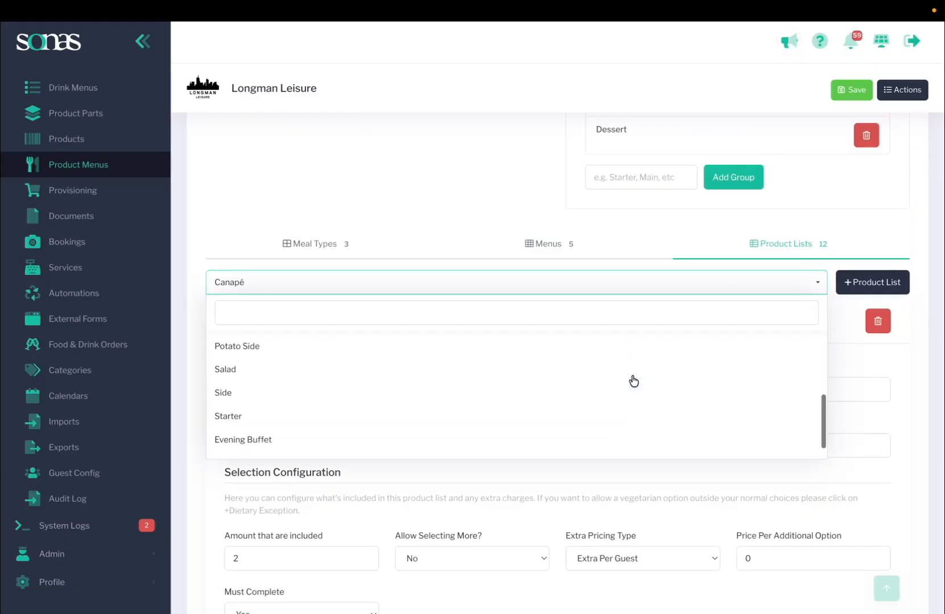
scroll(625, 398, "down", 1)
left_click(613, 402)
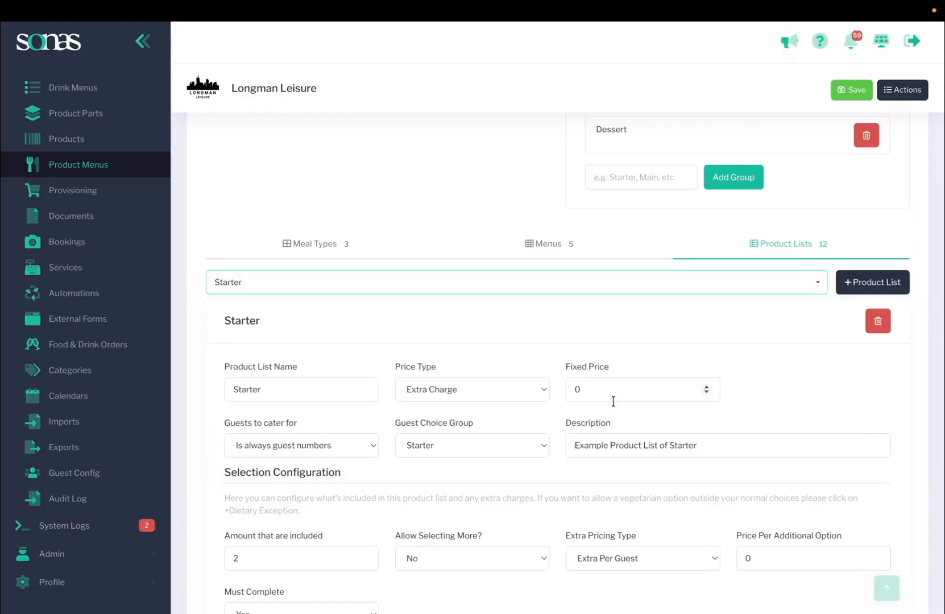
Step: Open the Menus tab, select the Wedding Breakfast menu and review its product lists
left_click(544, 243)
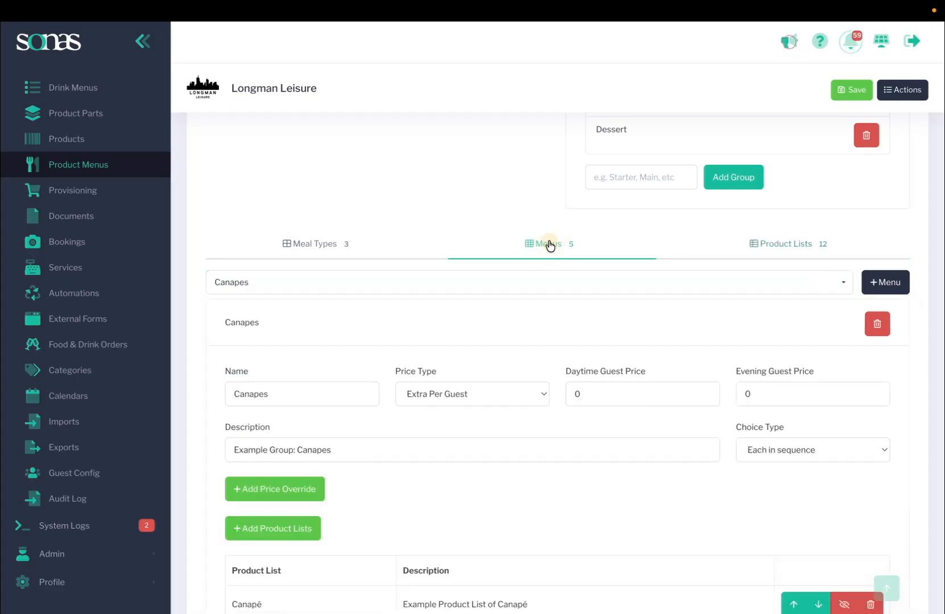
left_click(704, 287)
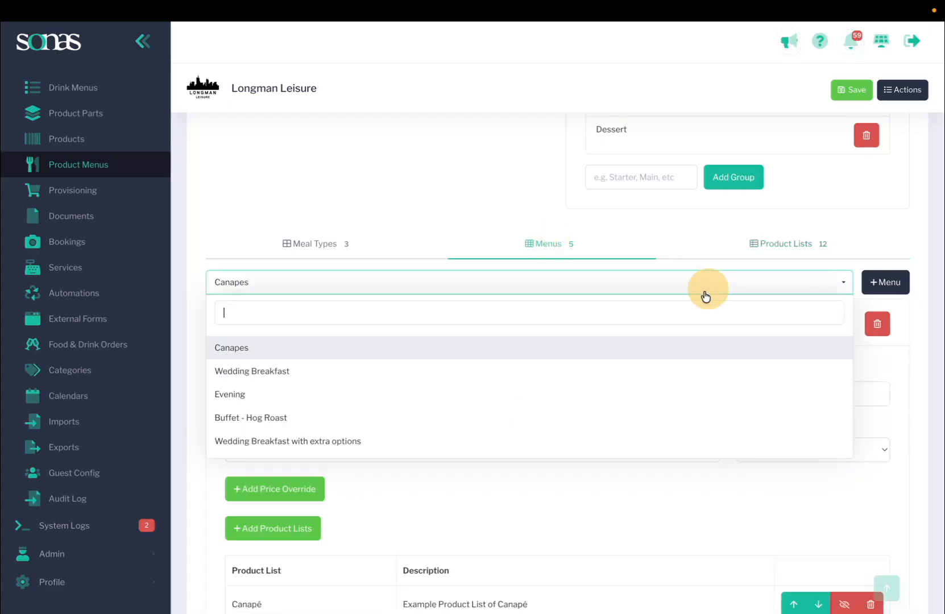
left_click(622, 370)
scroll(622, 371, "down", 4)
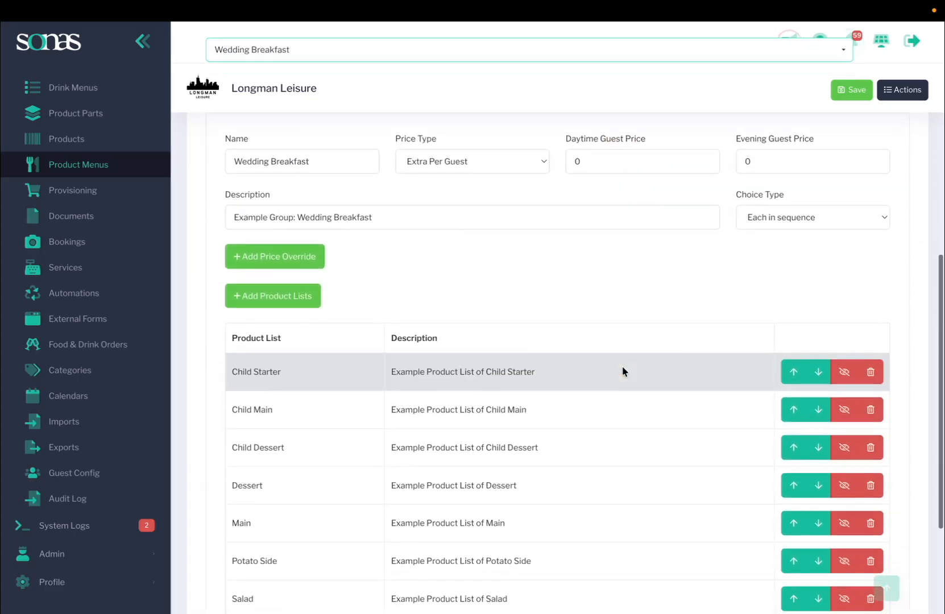
scroll(622, 371, "down", 2)
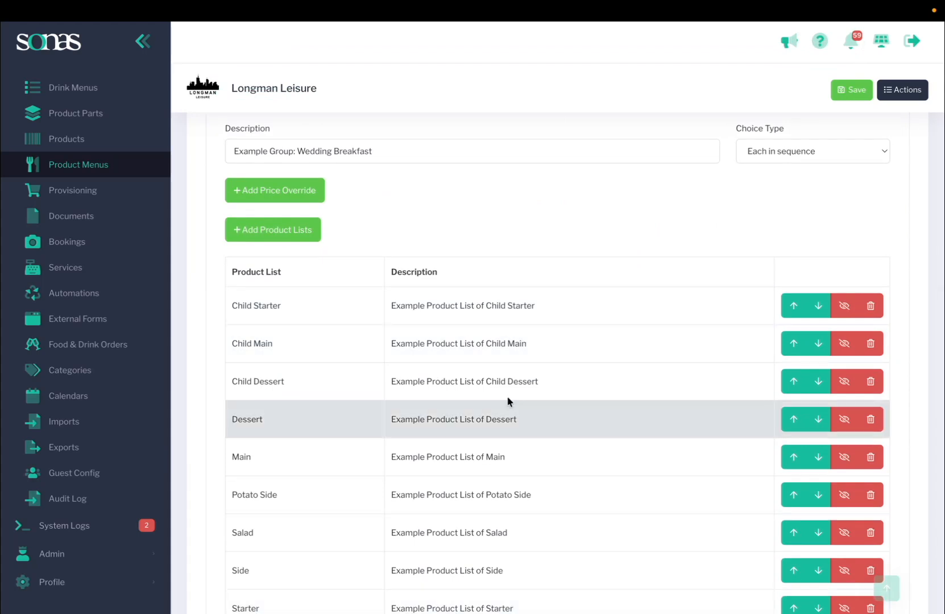
scroll(409, 282, "up", 2)
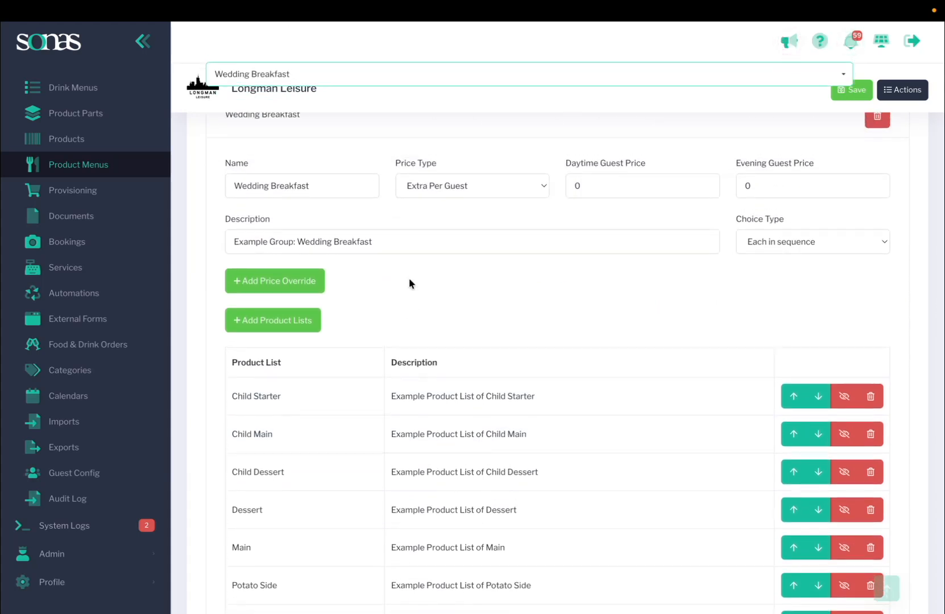
scroll(408, 278, "down", 4)
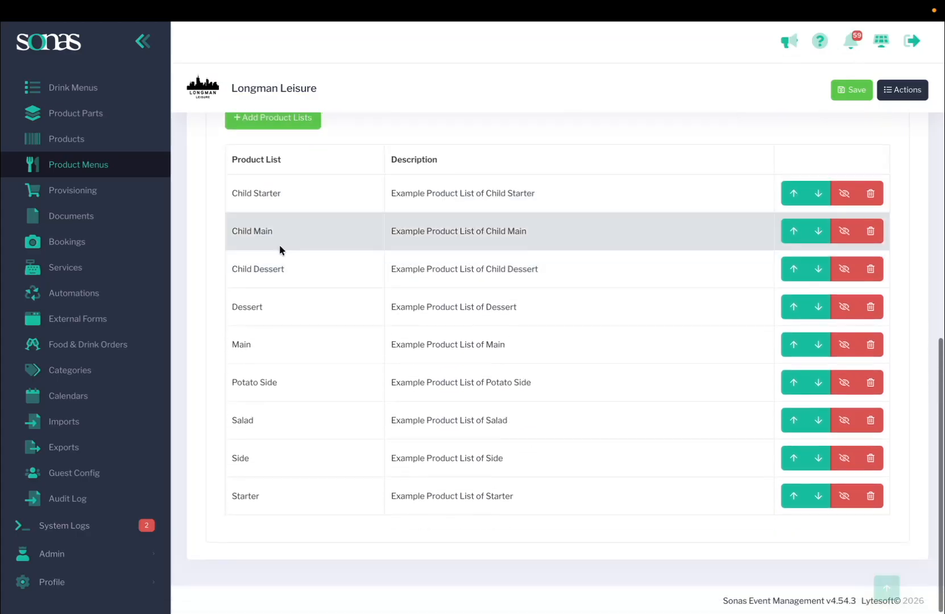
scroll(330, 166, "up", 5)
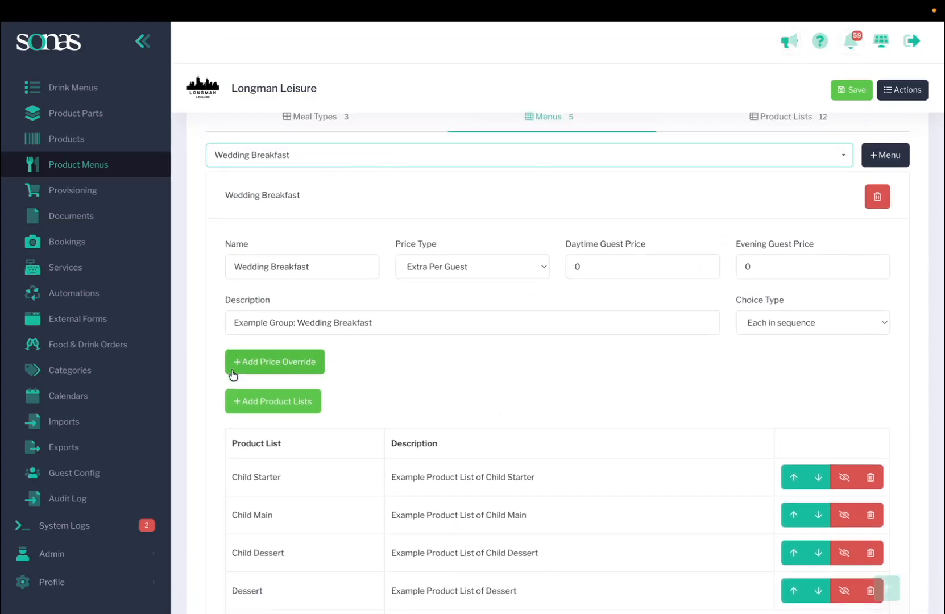
Step: Add a price override to the Wedding Breakfast menu with type Suppliers and a charge of 35
left_click(283, 364)
left_click(307, 419)
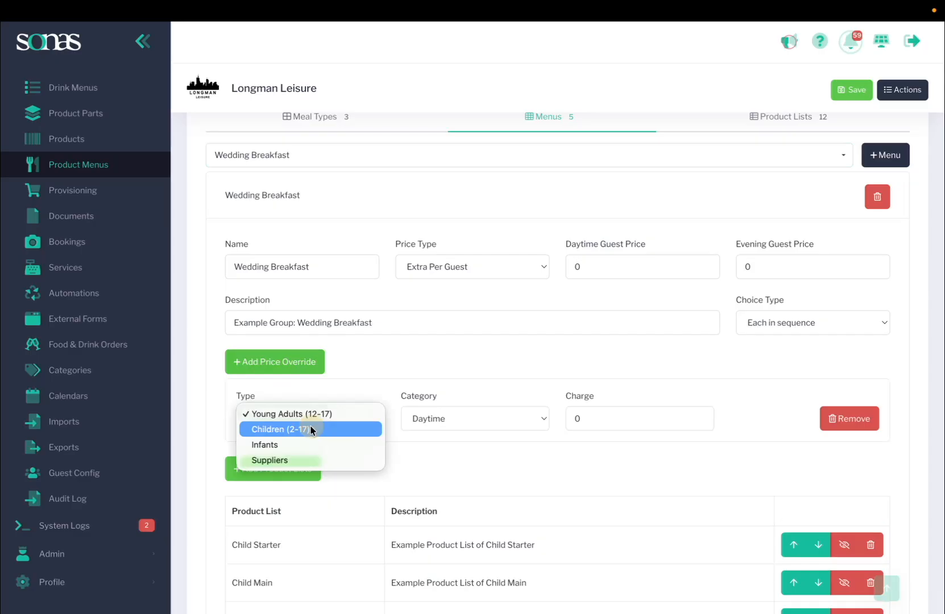
left_click(310, 460)
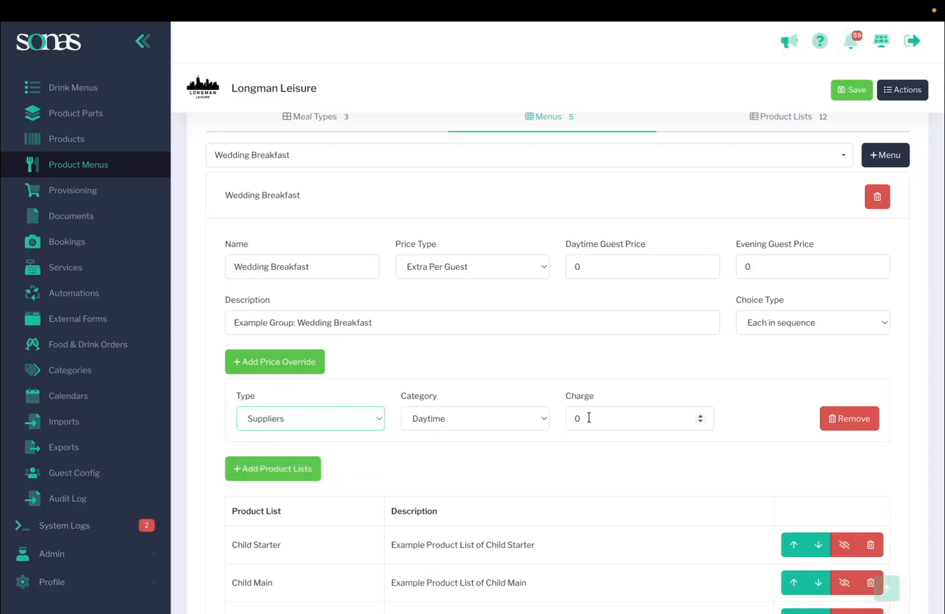
left_click_drag(589, 419, 559, 418)
type("35")
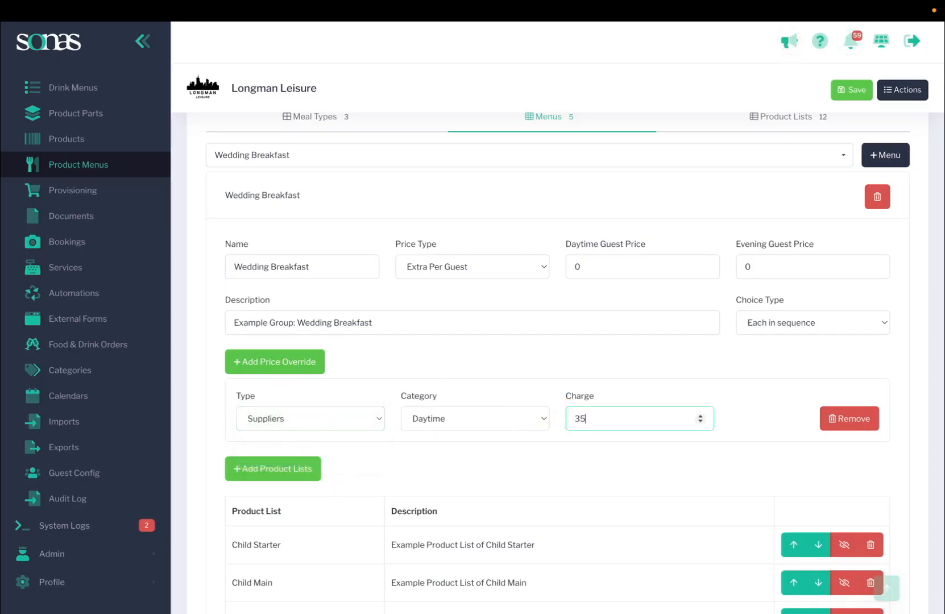
left_click(645, 383)
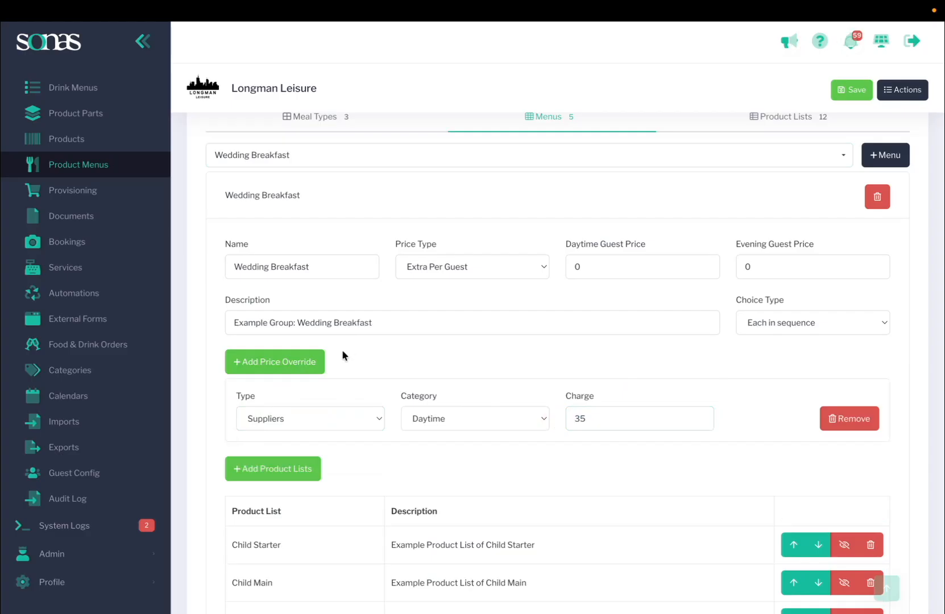
Step: Remove the Suppliers price override from the Wedding Breakfast menu
scroll(360, 382, "down", 1)
scroll(360, 383, "down", 2)
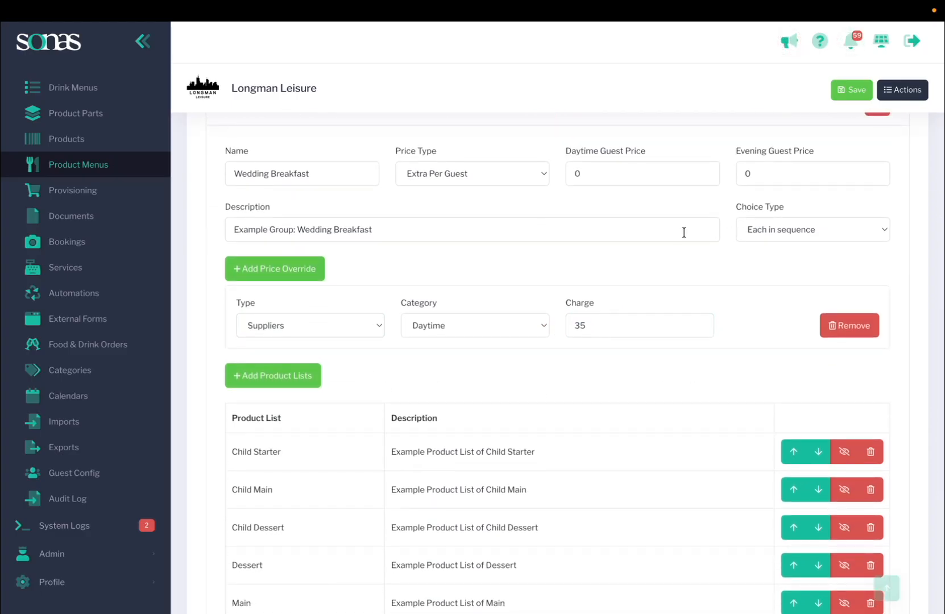
scroll(684, 233, "down", 5)
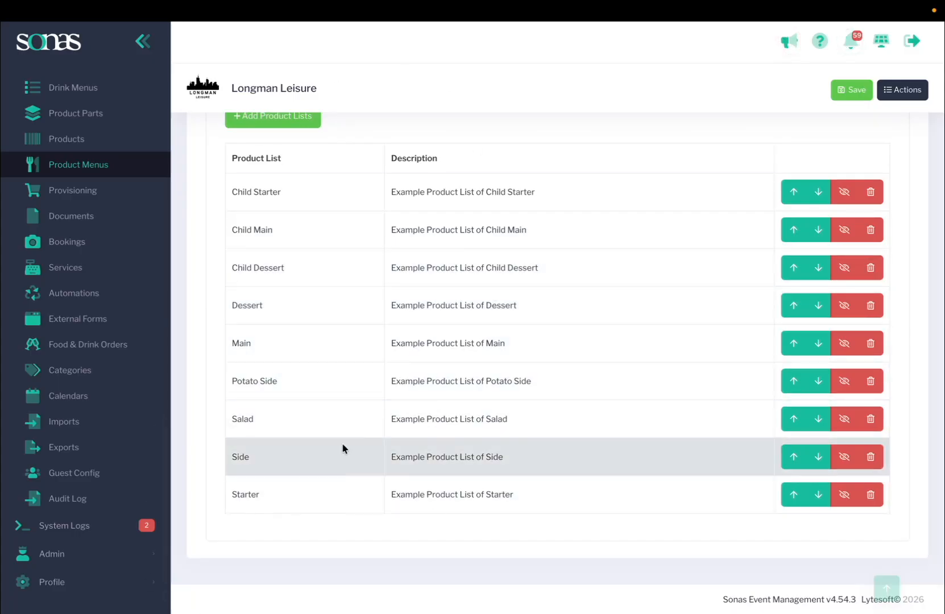
scroll(351, 408, "up", 5)
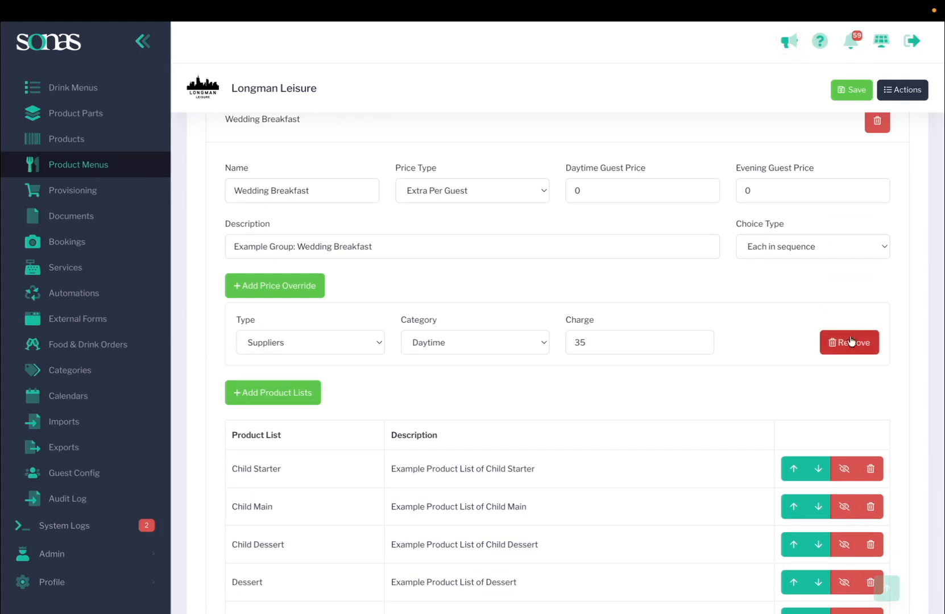
left_click(849, 342)
Step: Return to the Product Lists tab and review the Starter product list's guest filters
scroll(599, 383, "down", 3)
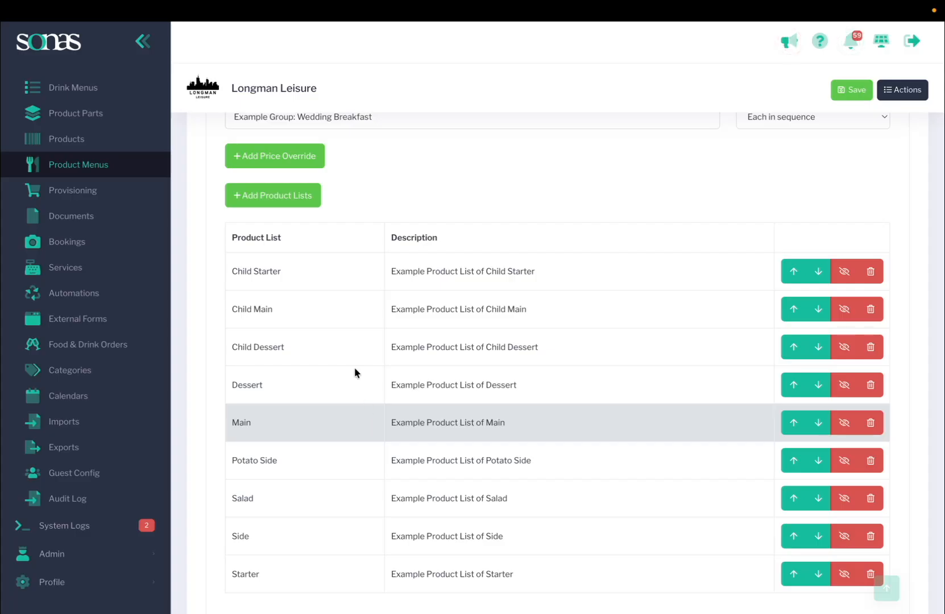
scroll(376, 501, "up", 7)
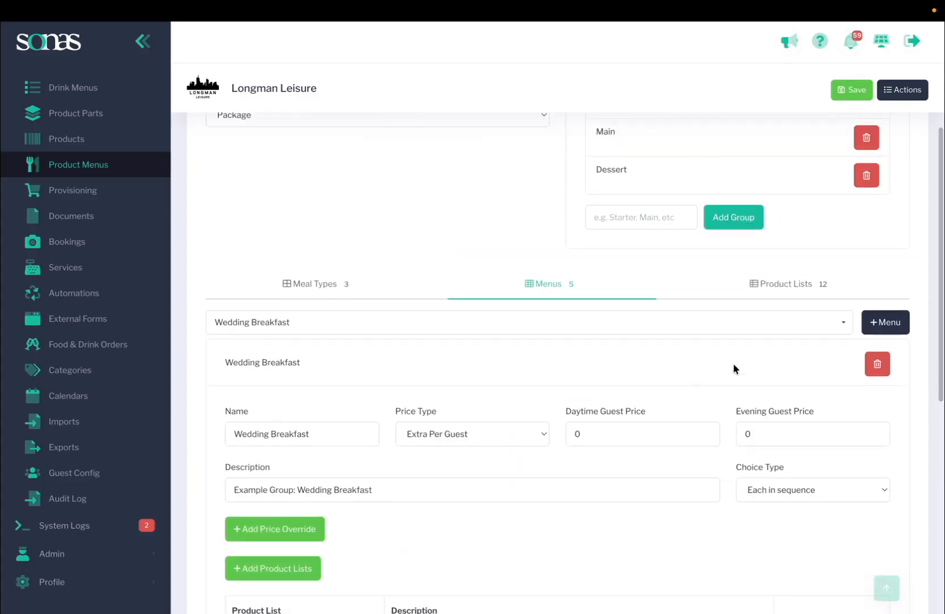
left_click(789, 283)
scroll(696, 336, "down", 2)
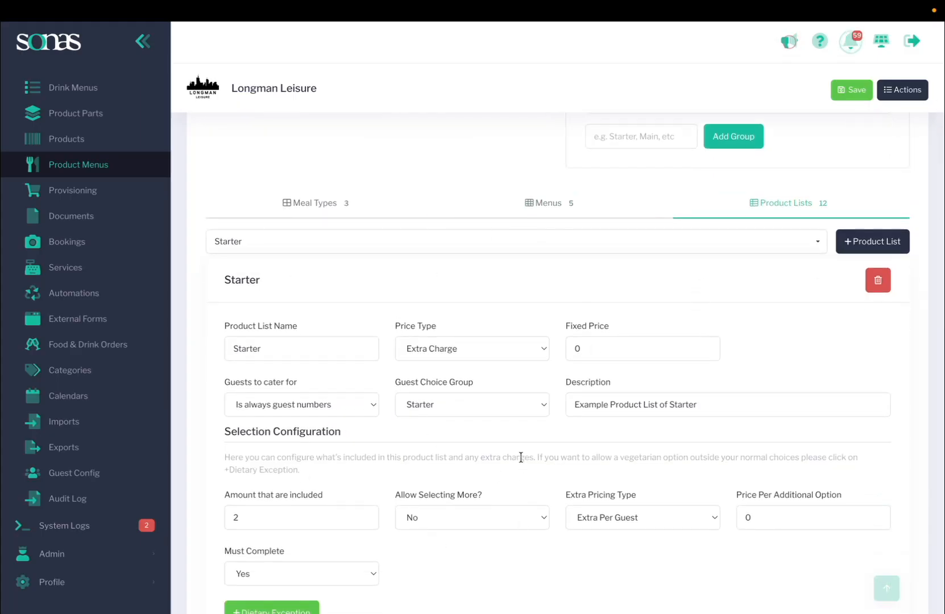
scroll(521, 458, "down", 3)
scroll(496, 424, "down", 6)
scroll(497, 426, "down", 2)
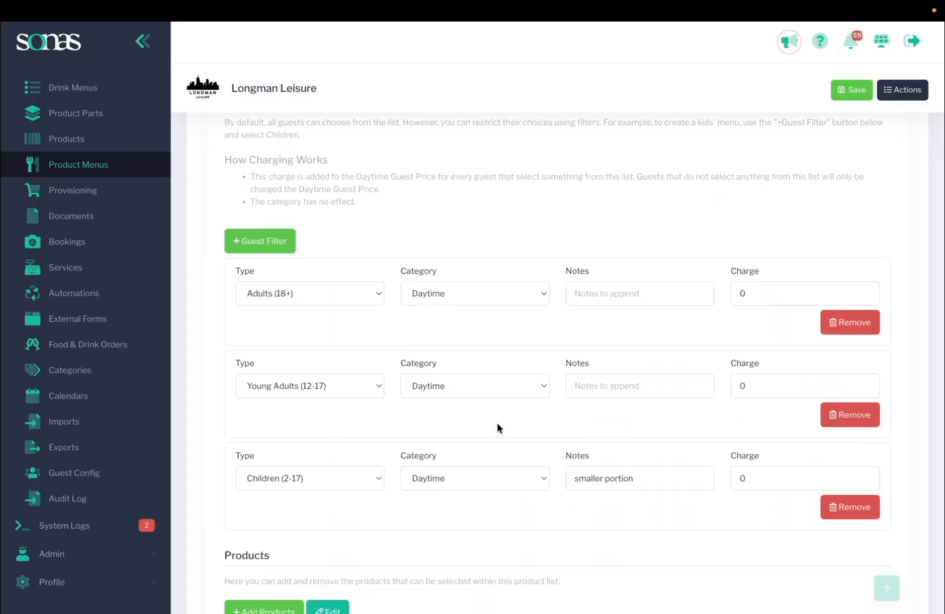
scroll(497, 426, "down", 1)
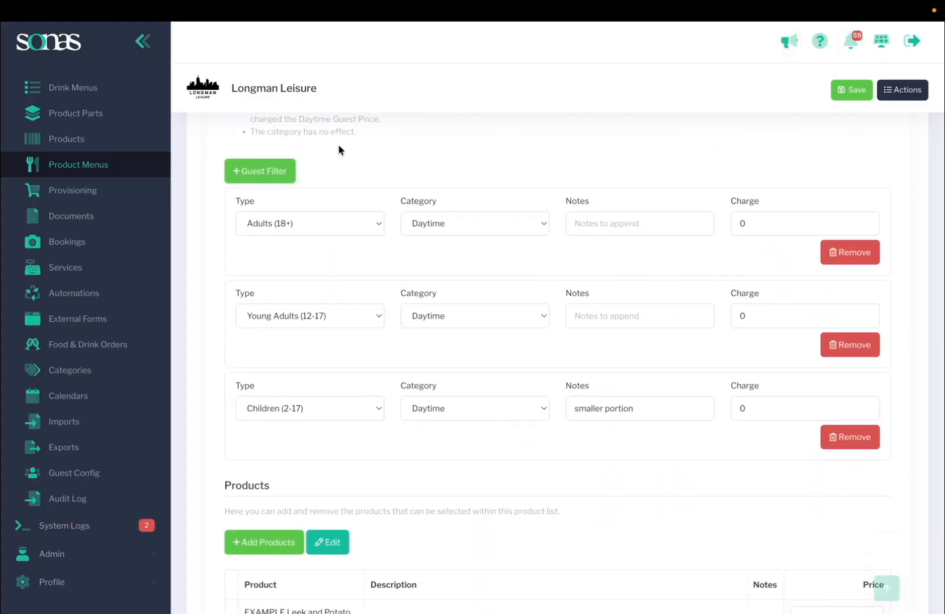
Step: Add a guest filter to the Starter product list and set its type to Suppliers
left_click(275, 174)
scroll(338, 422, "down", 2)
scroll(337, 416, "down", 1)
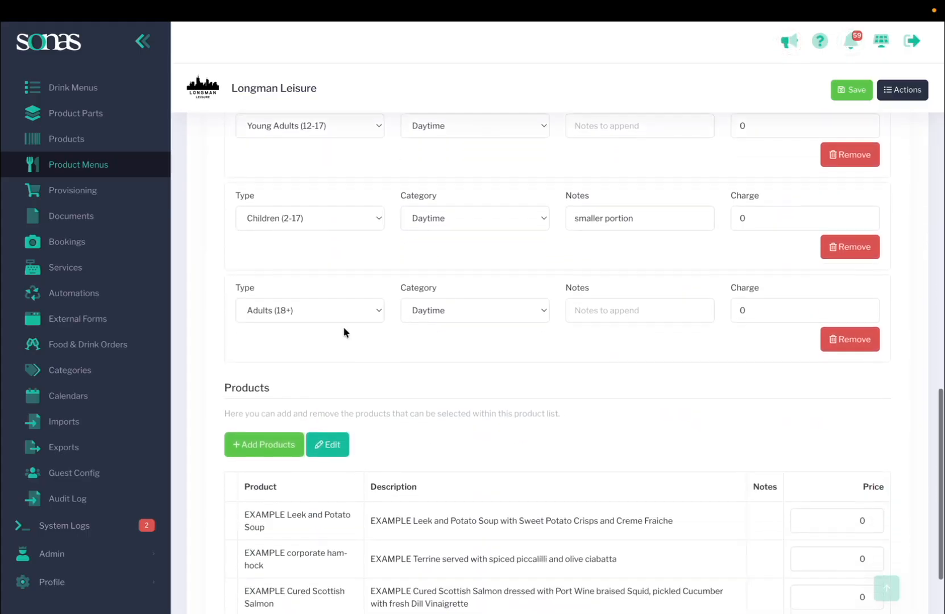
left_click(341, 310)
left_click(328, 367)
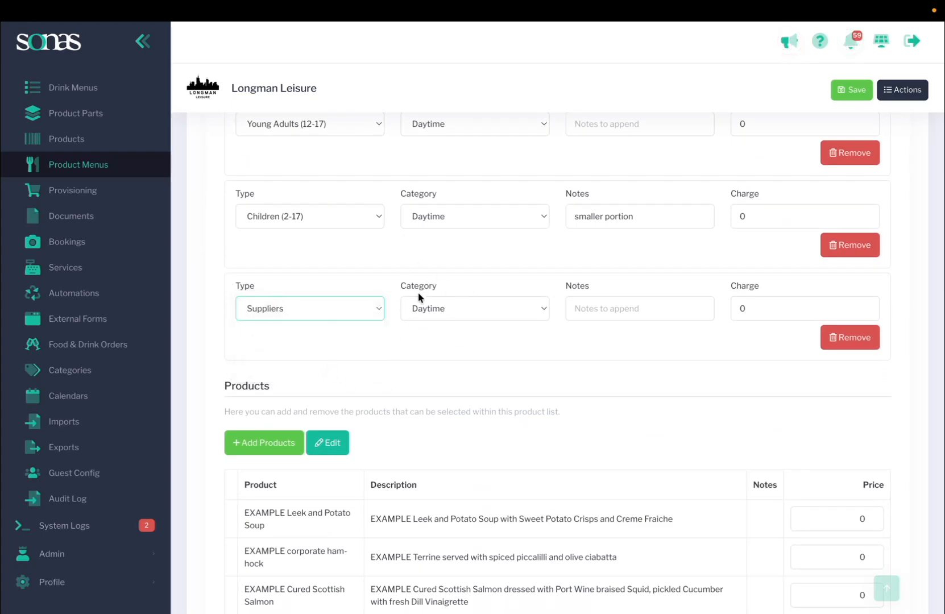
Step: Set the Suppliers guest filter's charge to 10 and save the changes
scroll(419, 296, "up", 10)
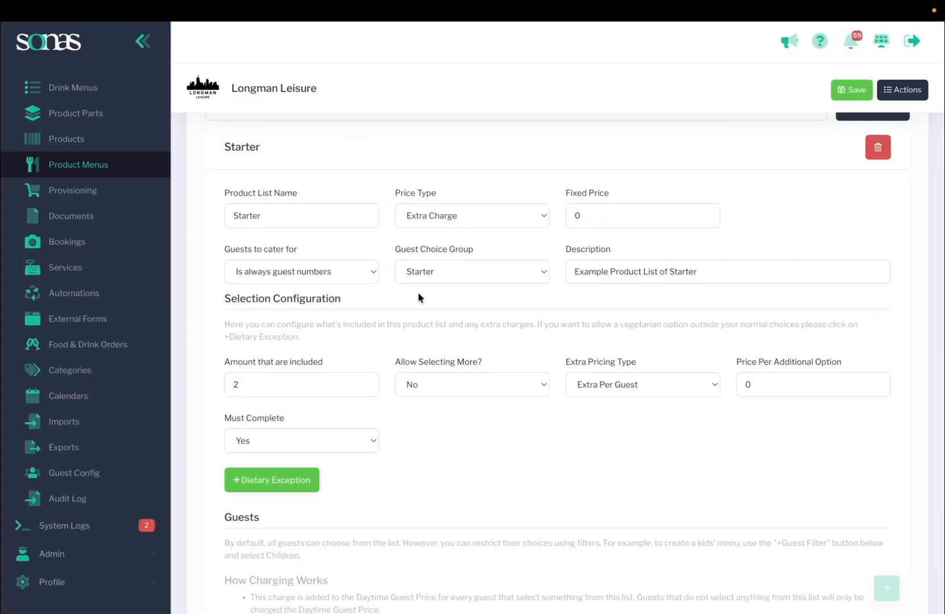
scroll(419, 296, "down", 1)
scroll(419, 296, "down", 9)
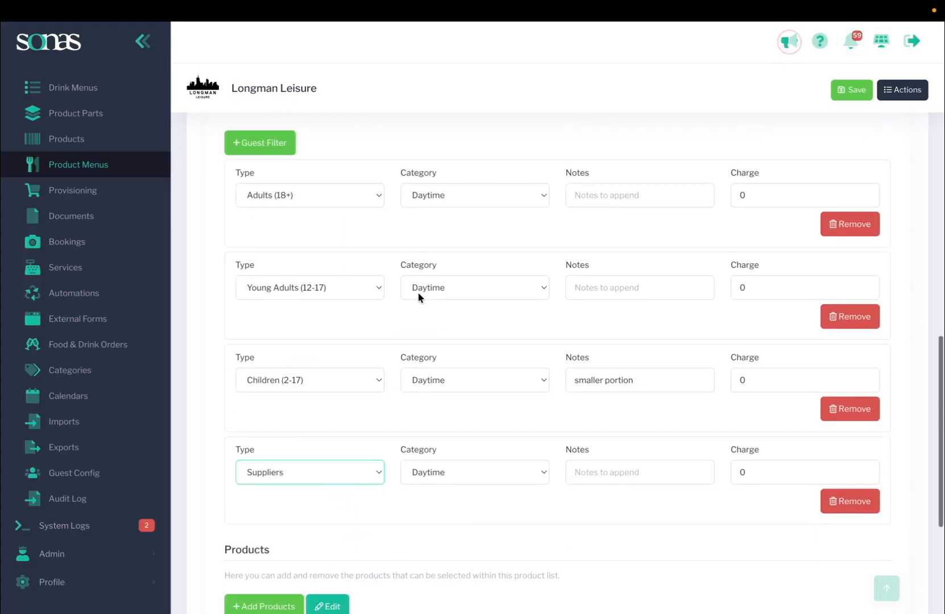
scroll(419, 296, "down", 3)
left_click(729, 350)
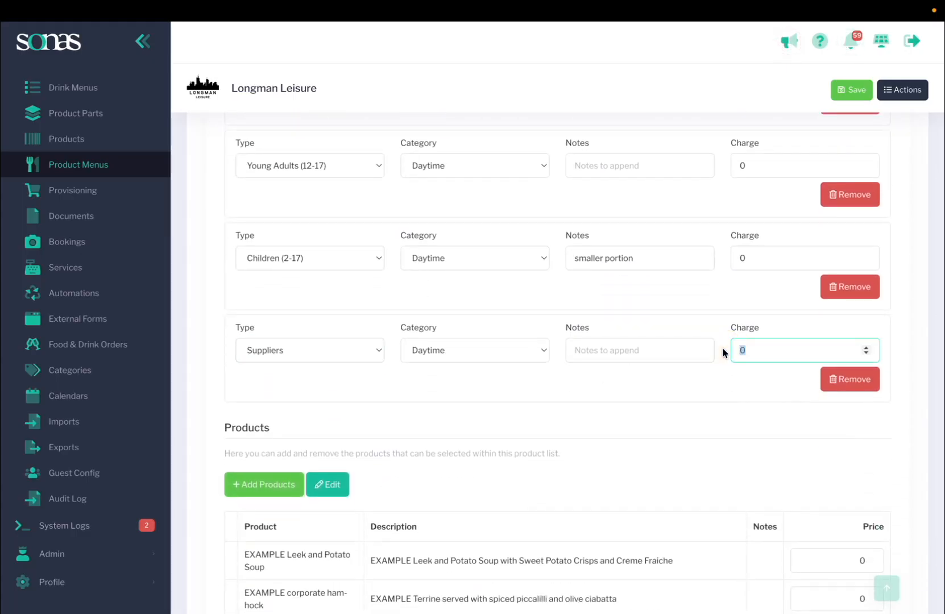
type("10")
left_click(756, 376)
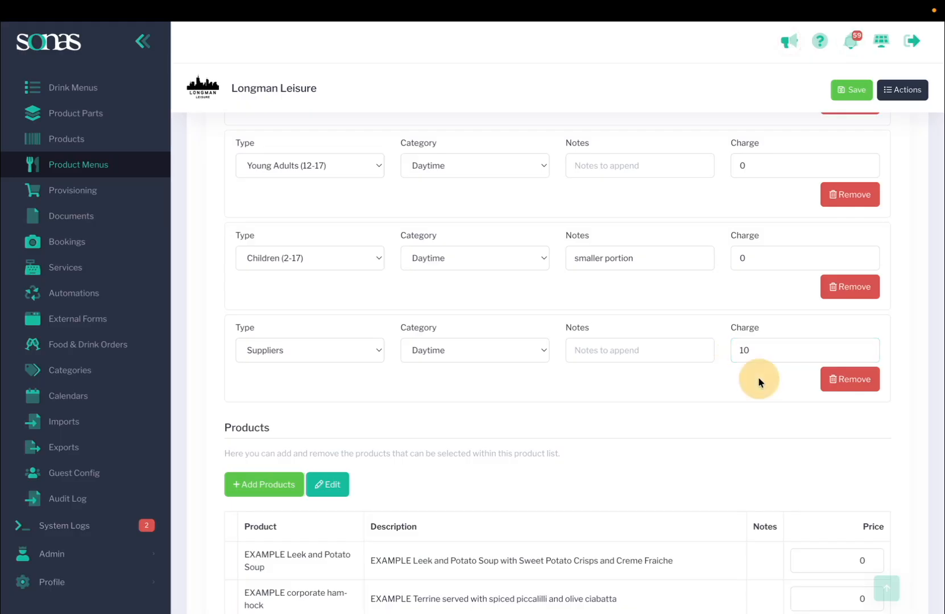
left_click(843, 96)
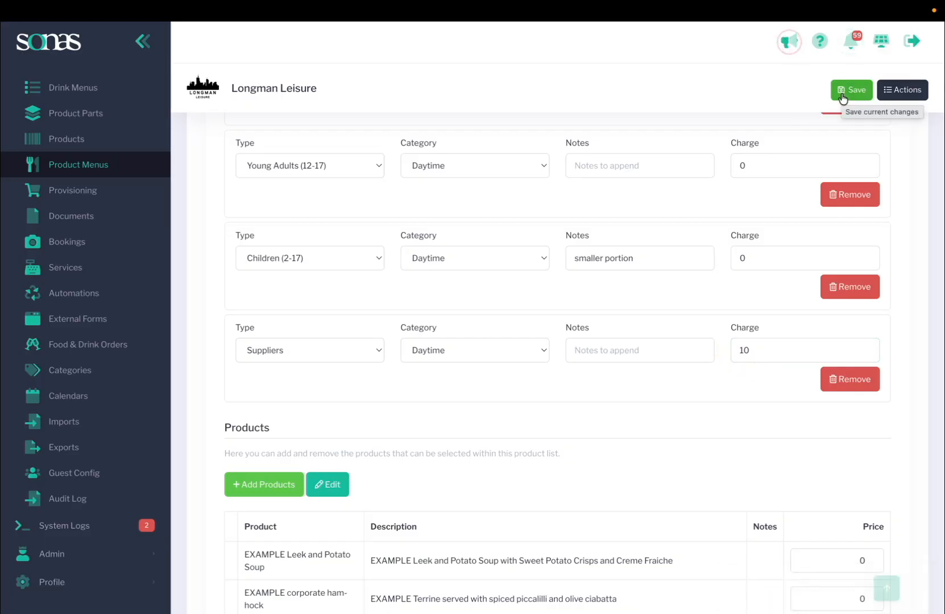
Step: Switch the Product Lists view to the Main product list
scroll(679, 396, "up", 10)
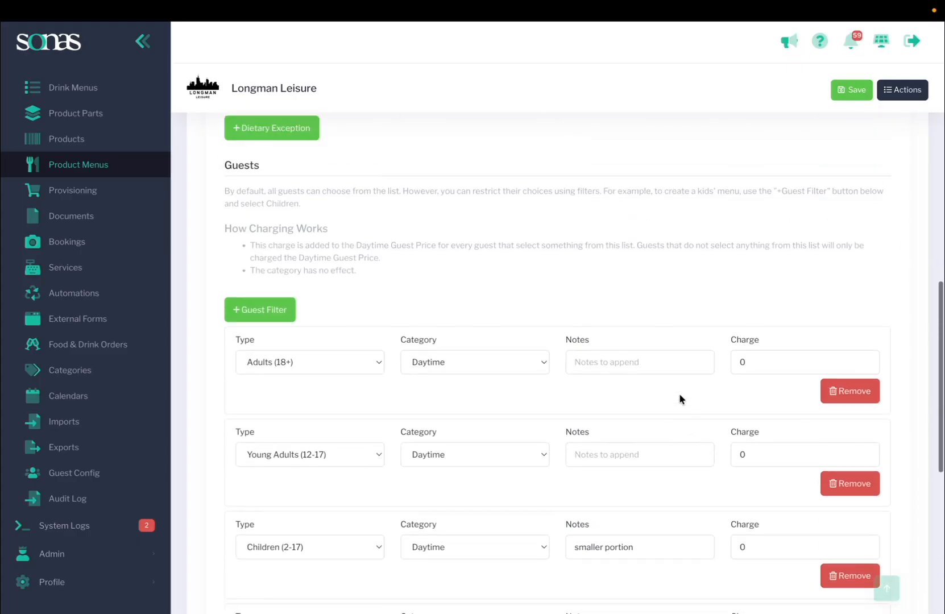
scroll(679, 396, "up", 6)
left_click(679, 390)
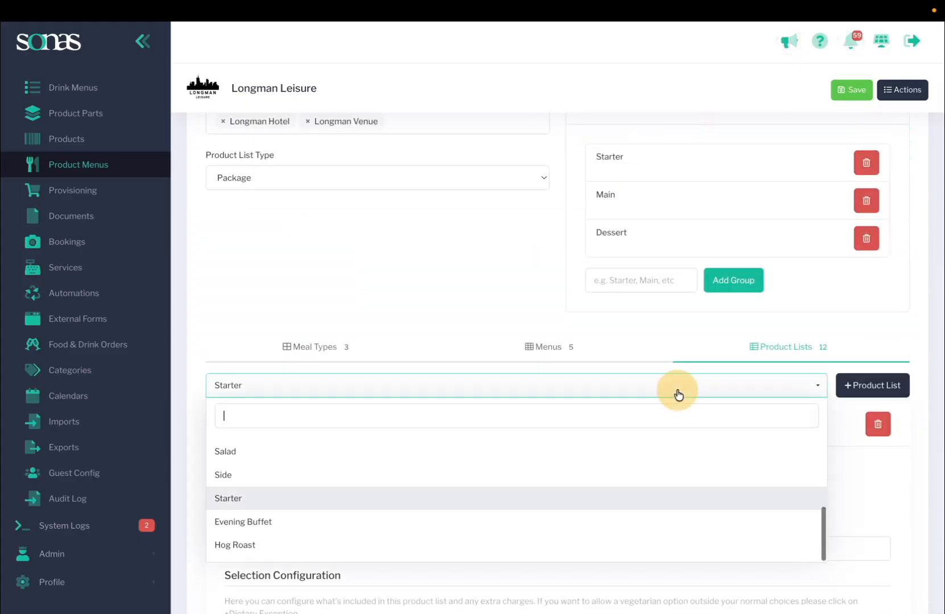
scroll(540, 505, "down", 2)
scroll(543, 438, "up", 2)
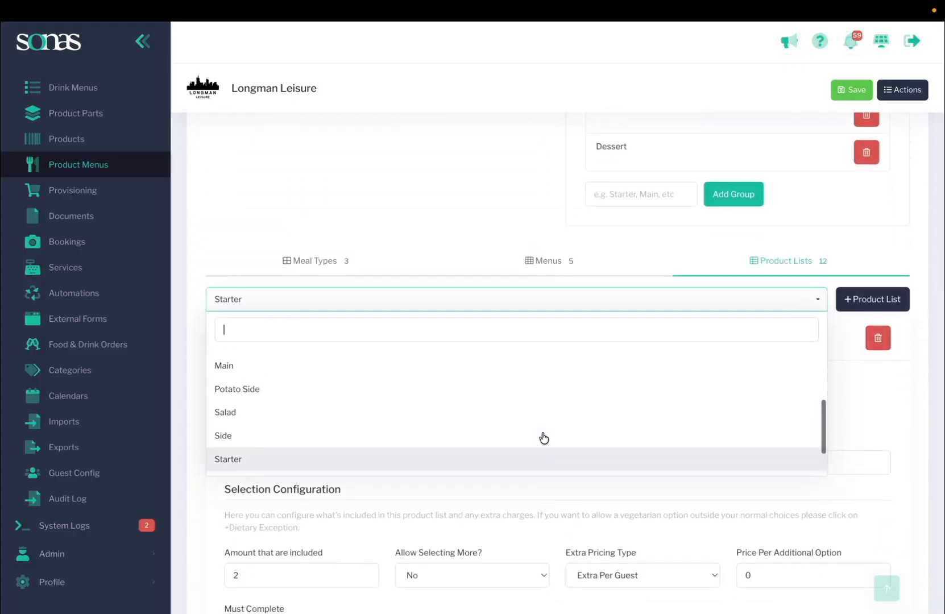
left_click(531, 392)
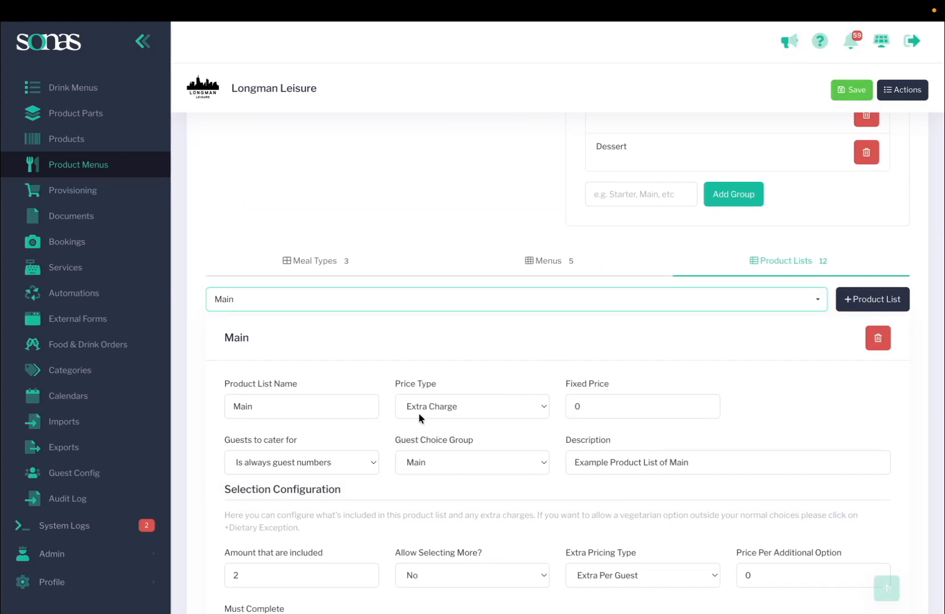
Step: Add three new guest filters to the Main product list
scroll(418, 413, "down", 10)
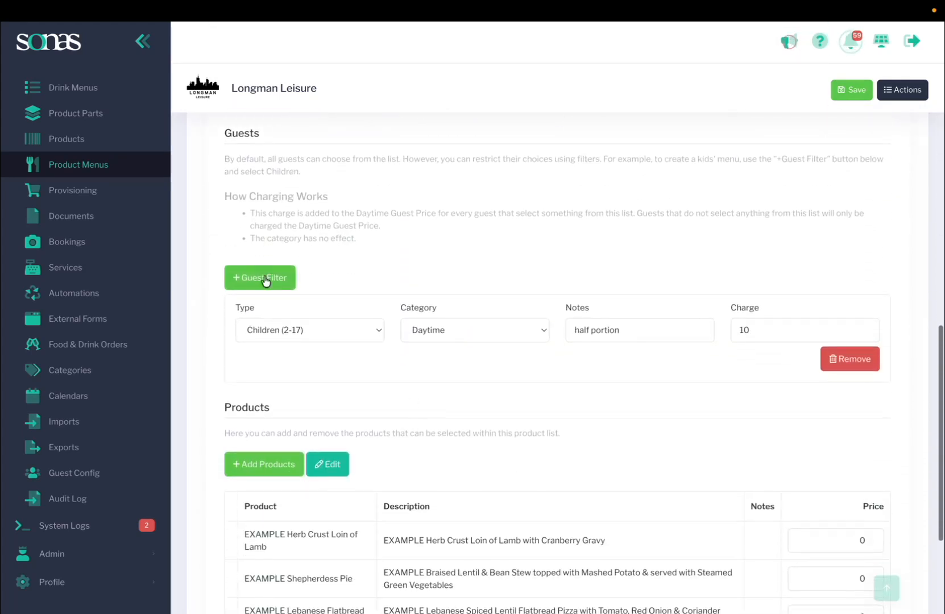
left_click(266, 281)
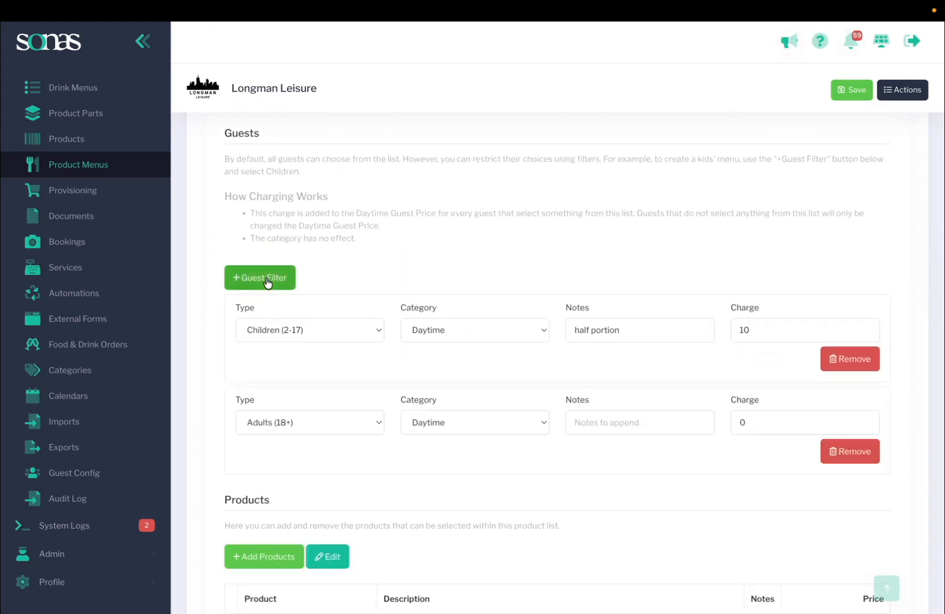
left_click(267, 282)
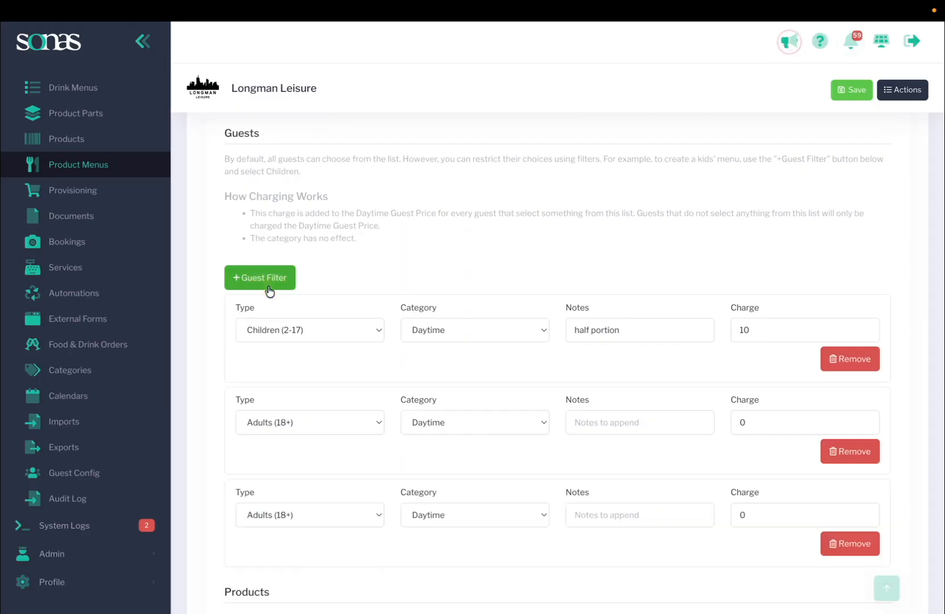
left_click(266, 282)
Step: Set the types of the second and third new guest filters to Young Adults (12-17) and Suppliers
scroll(267, 284, "down", 4)
left_click(314, 266)
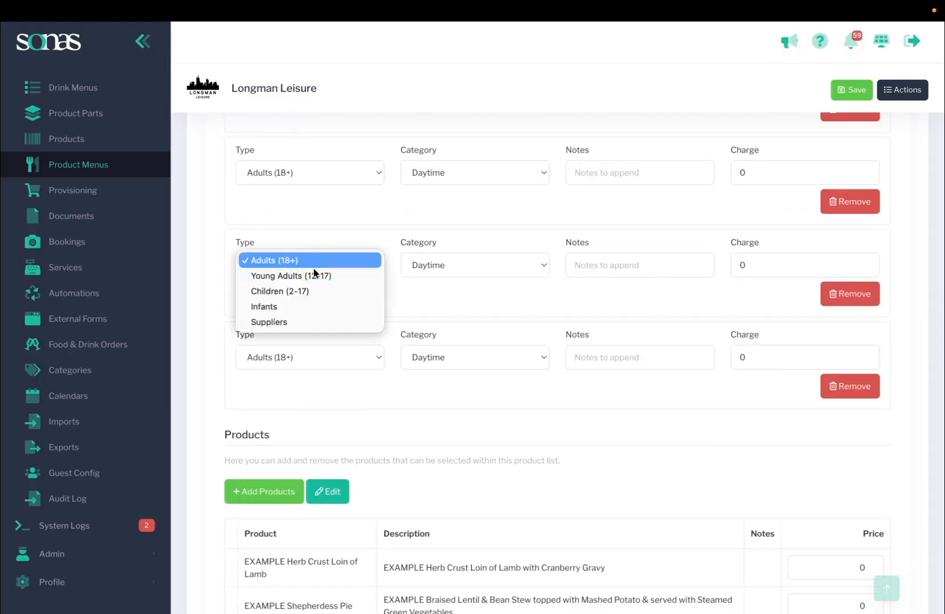
left_click(314, 274)
left_click(321, 365)
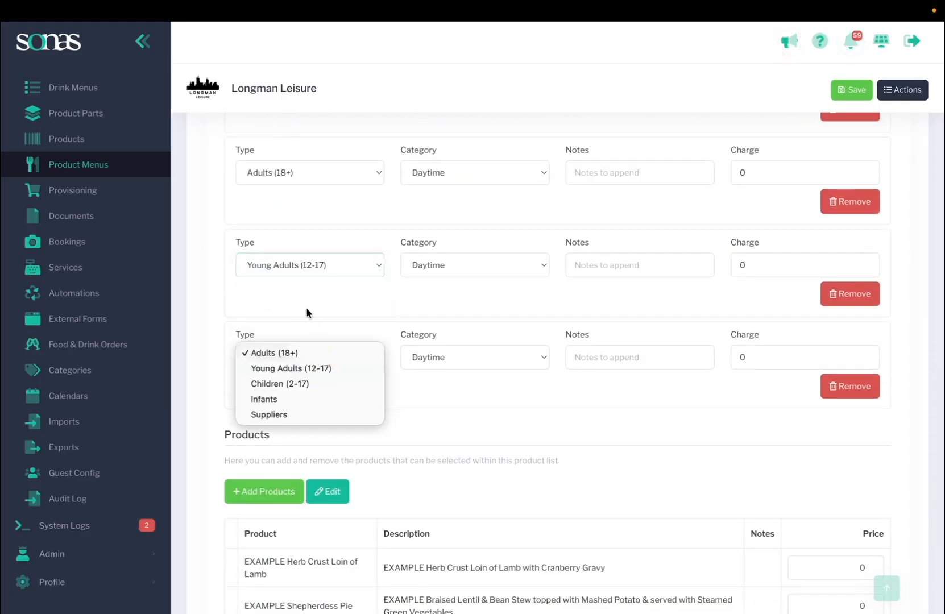
key("Escape")
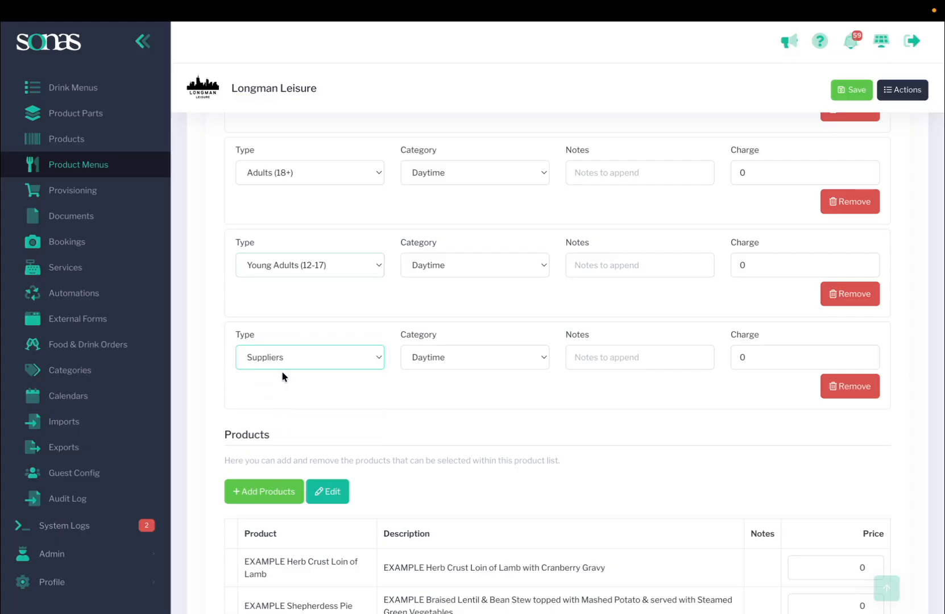
Step: Set the Suppliers guest filter's charge on the Main product list to 15
scroll(295, 367, "up", 4)
scroll(295, 368, "up", 7)
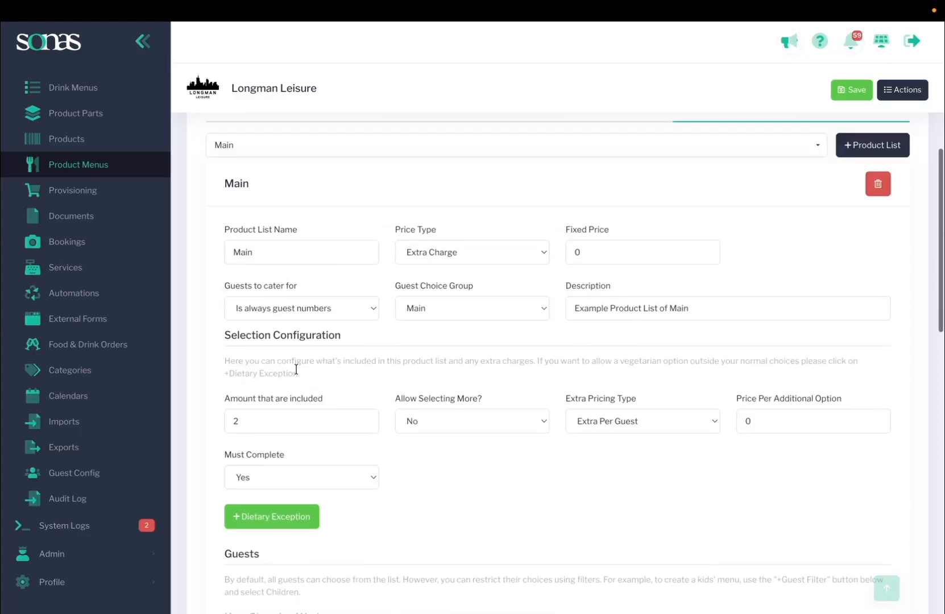
scroll(335, 385, "down", 10)
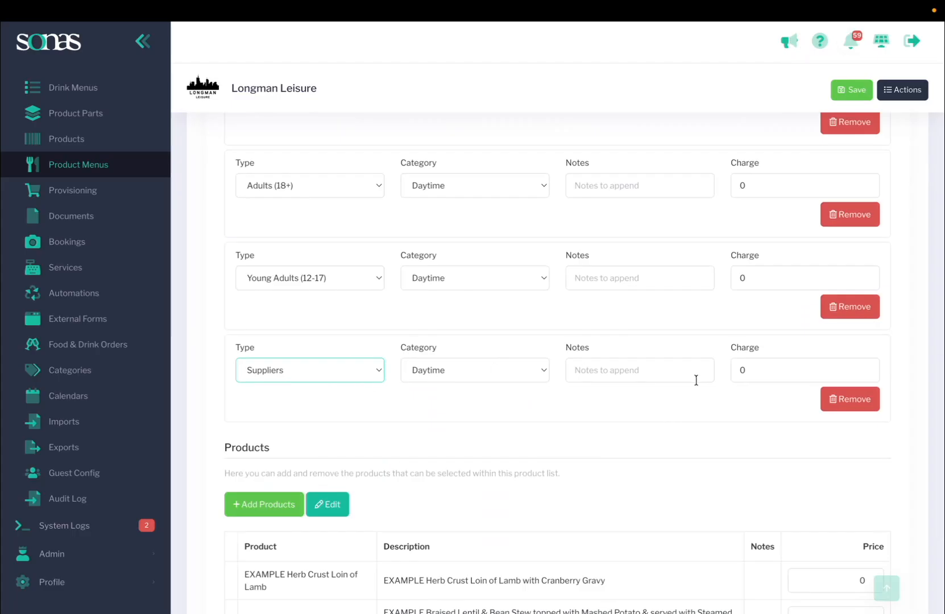
left_click_drag(751, 370, 730, 369)
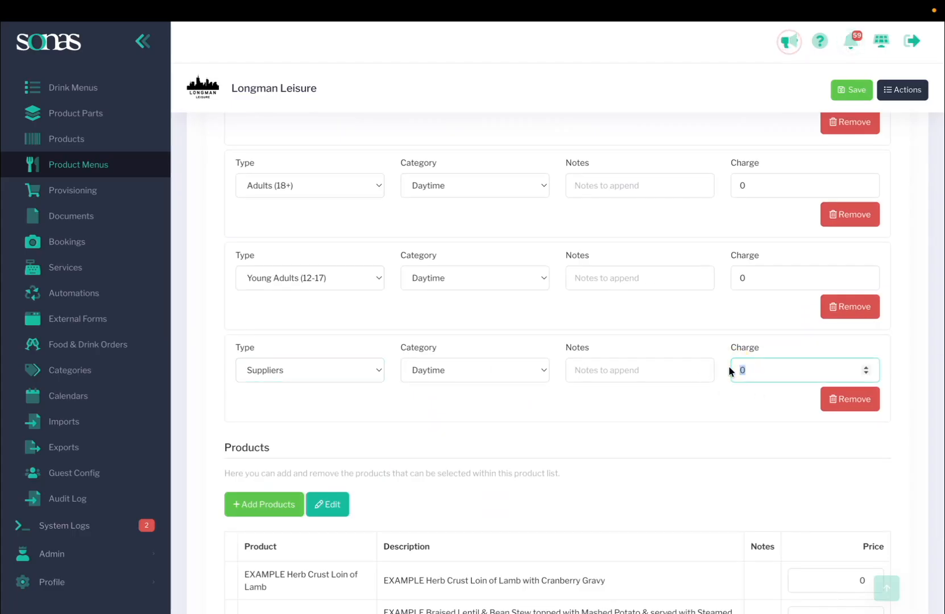
type("15")
left_click(744, 401)
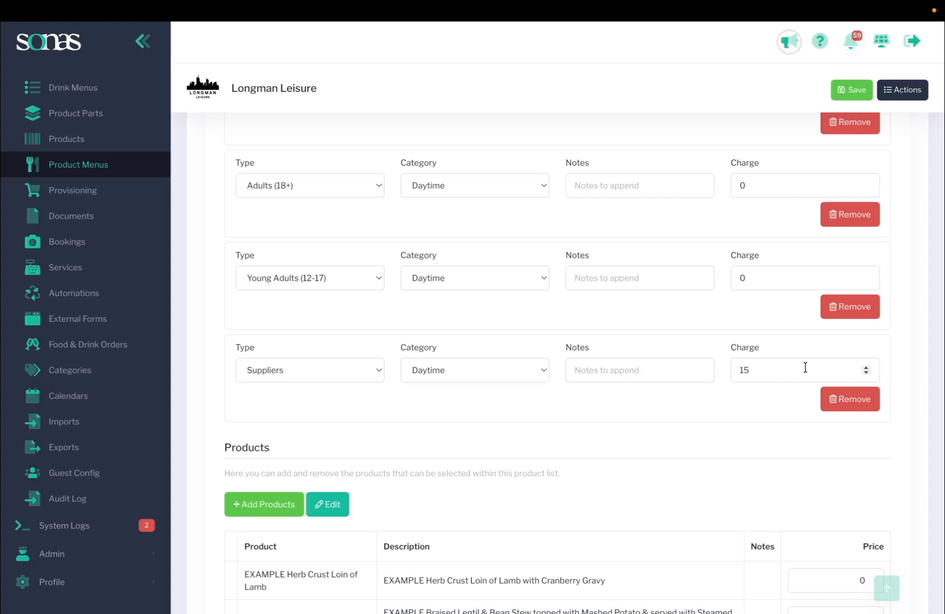
Step: Review the Main product list's settings, guest filters and products
scroll(623, 386, "down", 4)
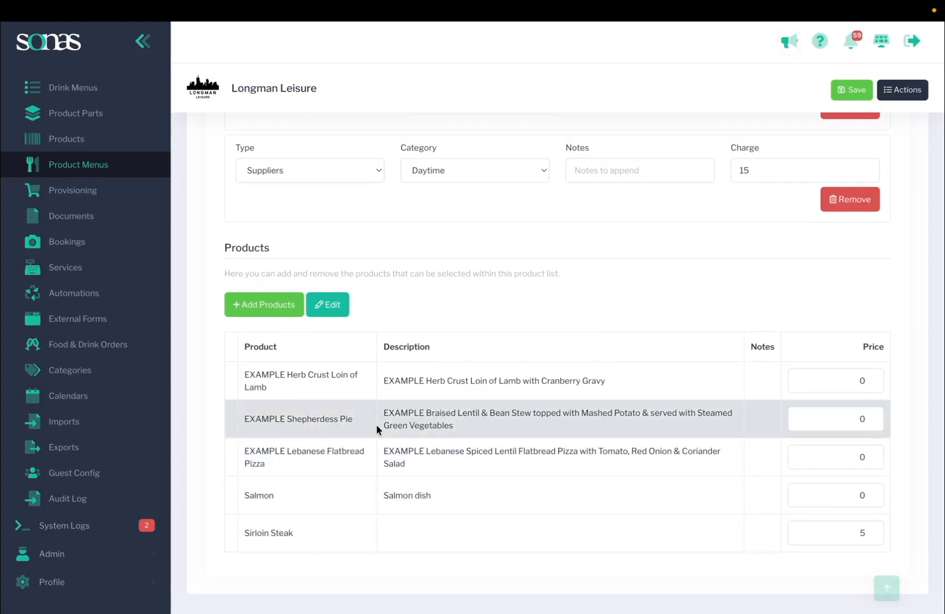
scroll(377, 495, "up", 7)
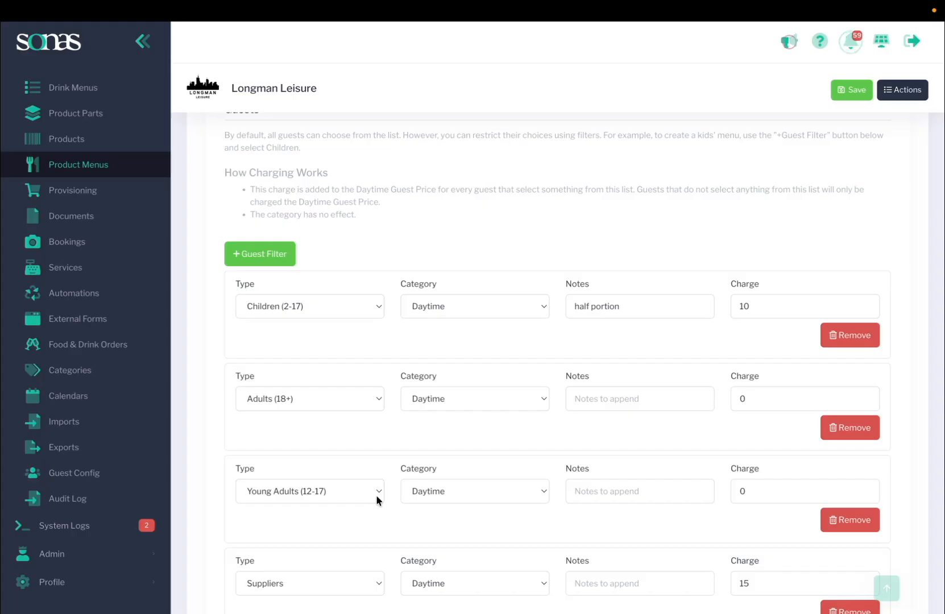
scroll(376, 495, "up", 10)
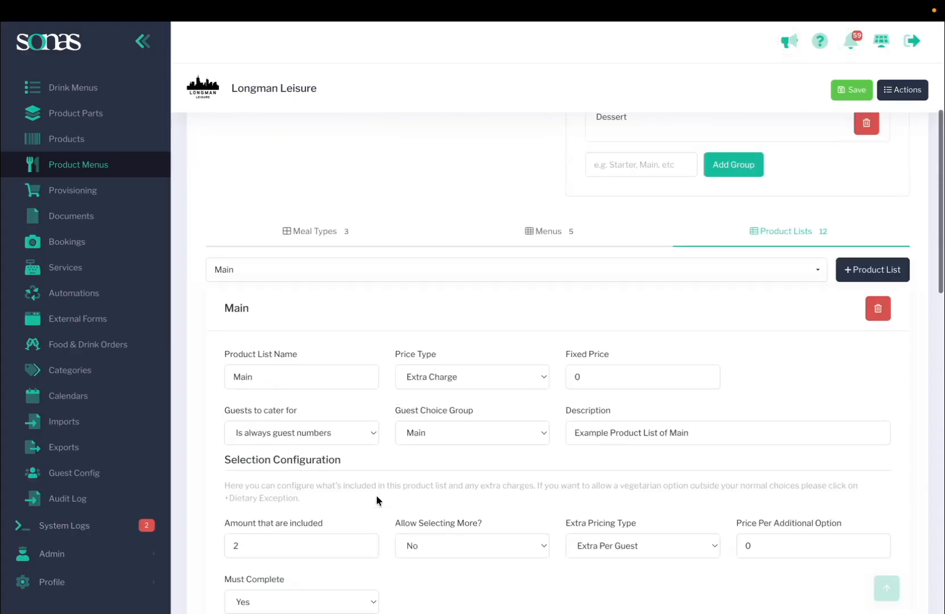
scroll(376, 495, "down", 2)
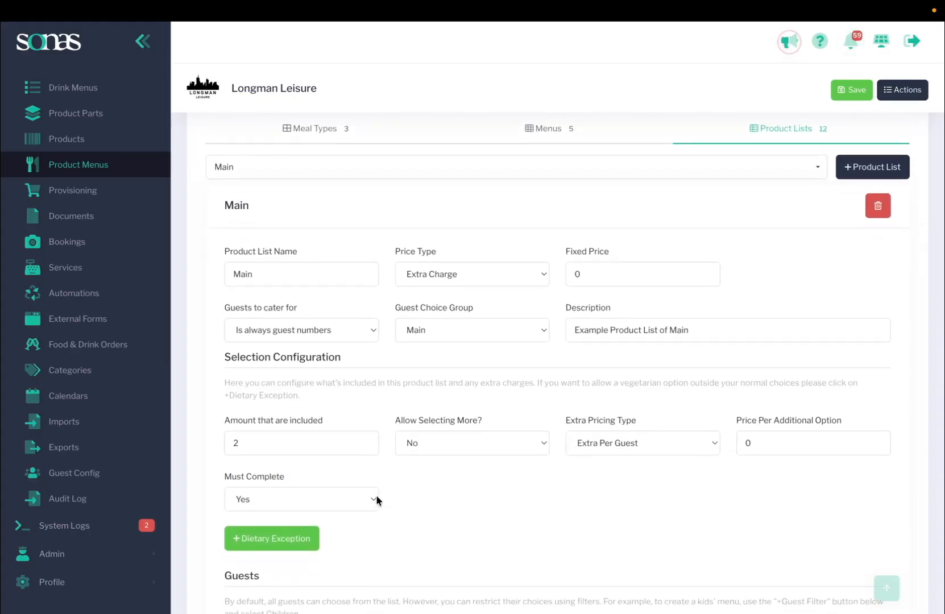
scroll(376, 494, "down", 10)
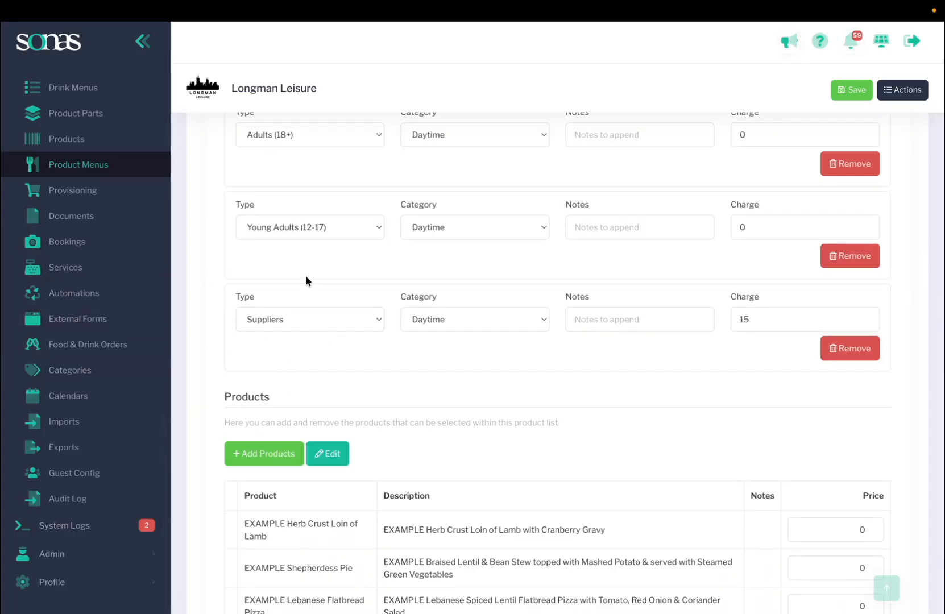
scroll(302, 282, "up", 6)
scroll(666, 200, "up", 12)
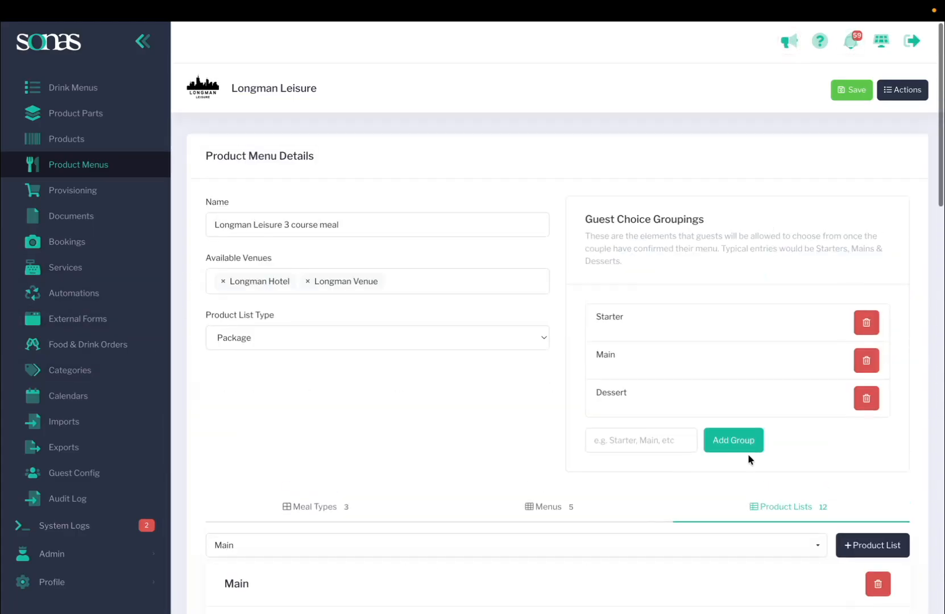
scroll(835, 526, "down", 2)
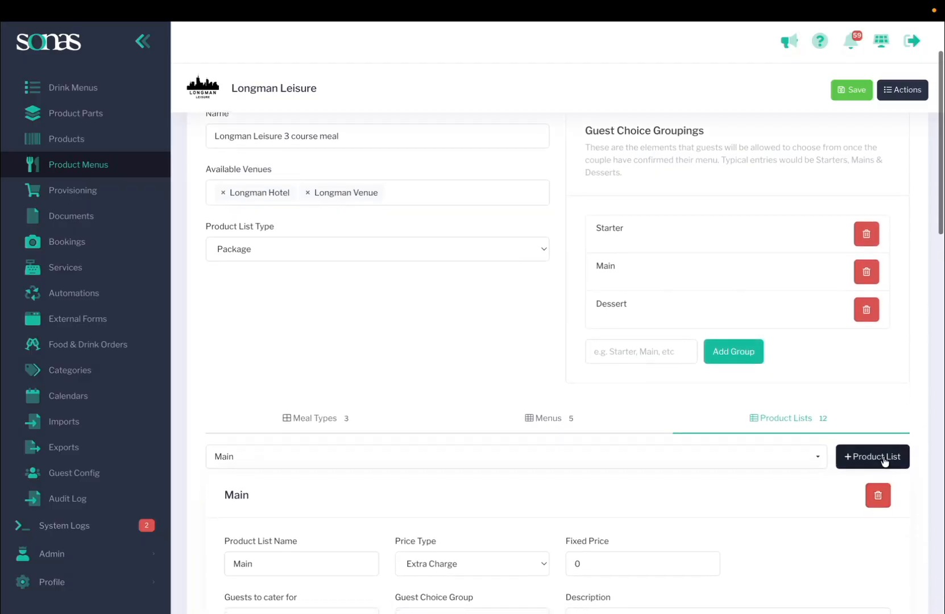
Step: Create a new product list and name it Supplier Sandwiches
left_click(883, 458)
scroll(775, 466, "down", 6)
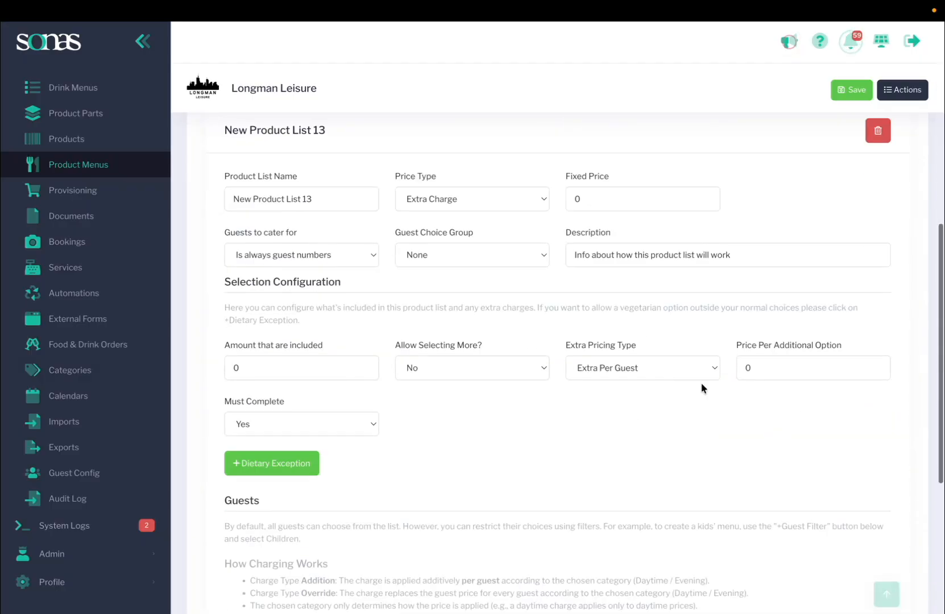
left_click(327, 203)
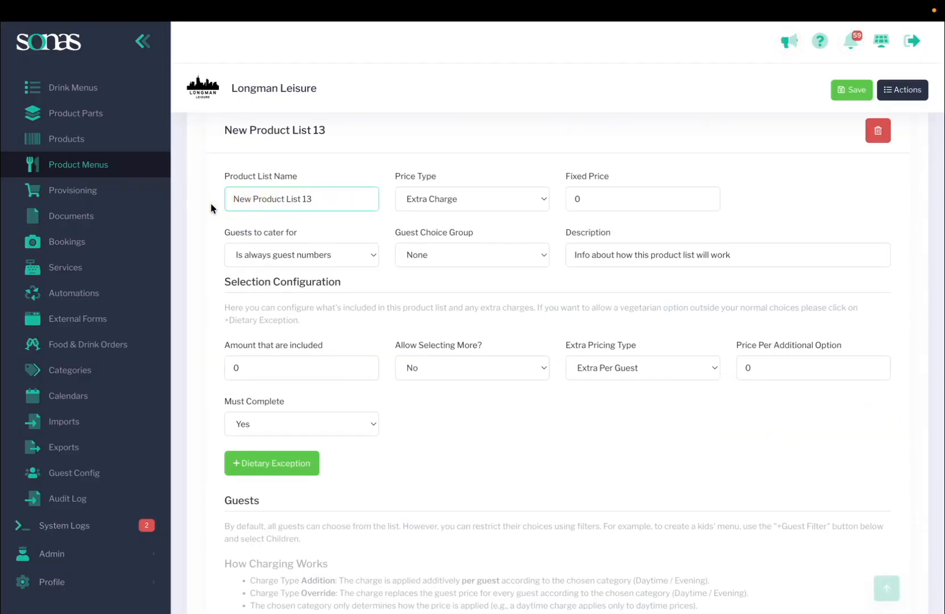
left_click_drag(323, 199, 210, 194)
type("Supplier San")
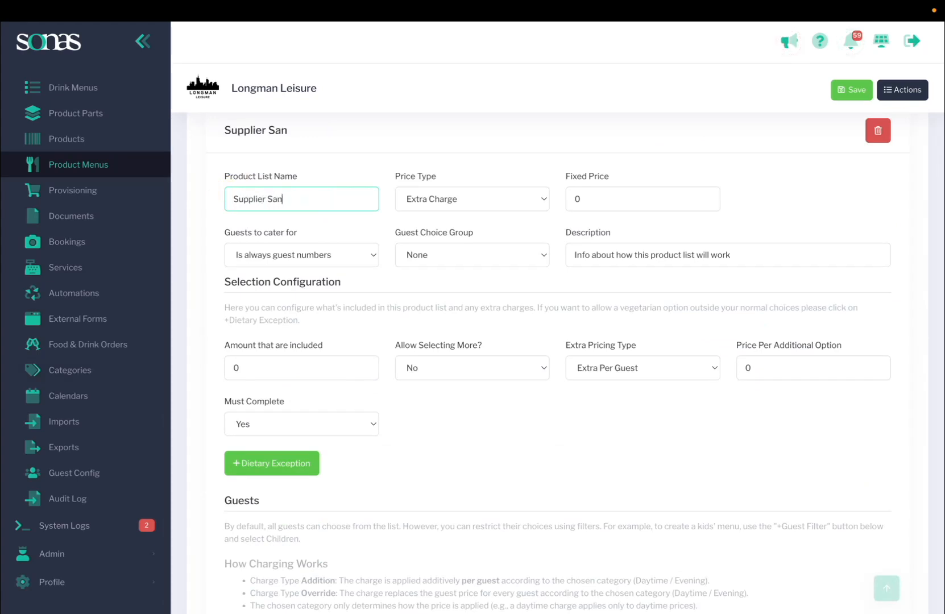
type("dwhiche")
key("BackSpace")
key("BackSpace")
key("BackSpace")
left_click(357, 254)
left_click(344, 228)
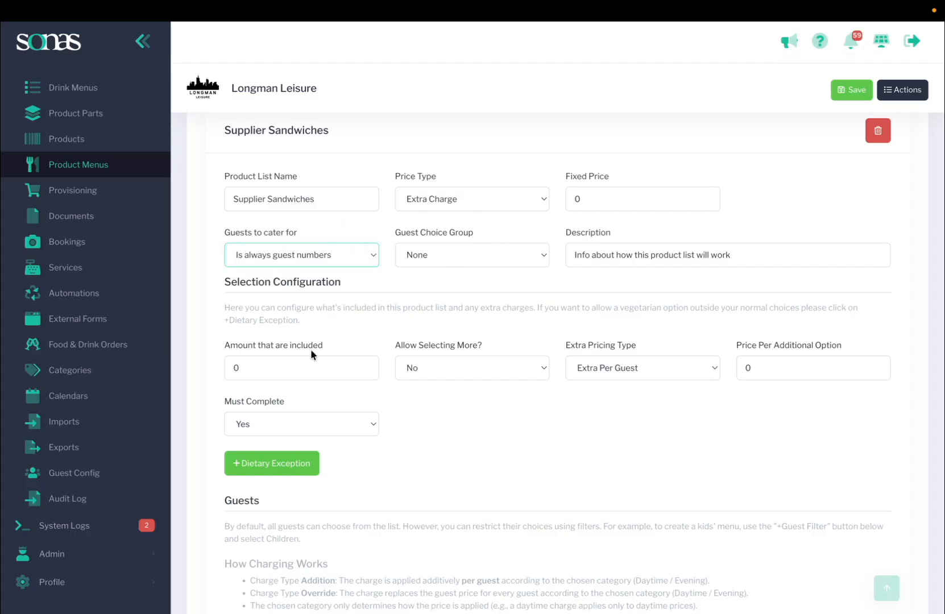
Step: Set the Supplier Sandwiches list's included amount to 2 and its guest choice group to Main
left_click_drag(307, 367, 219, 368)
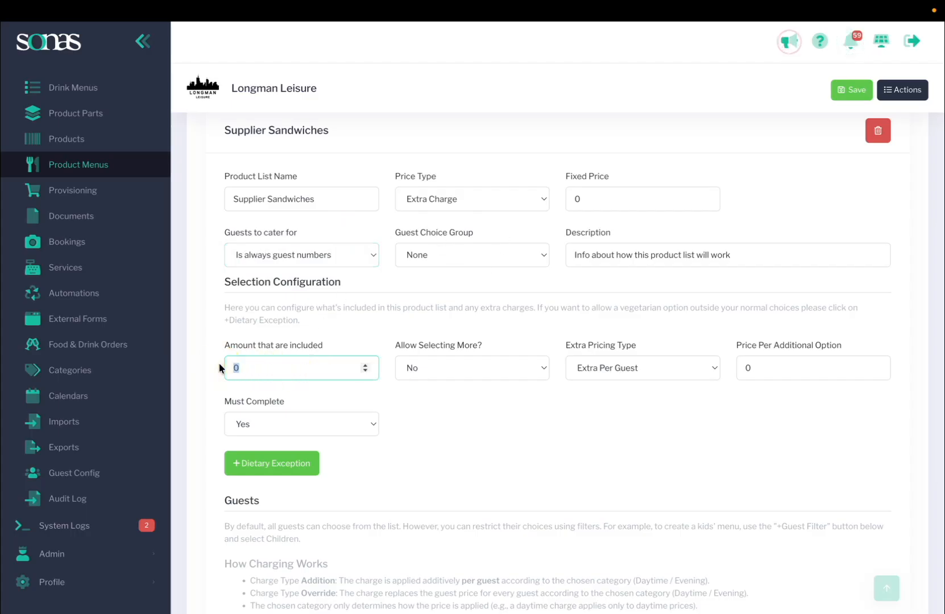
type("1")
type("2")
left_click(494, 256)
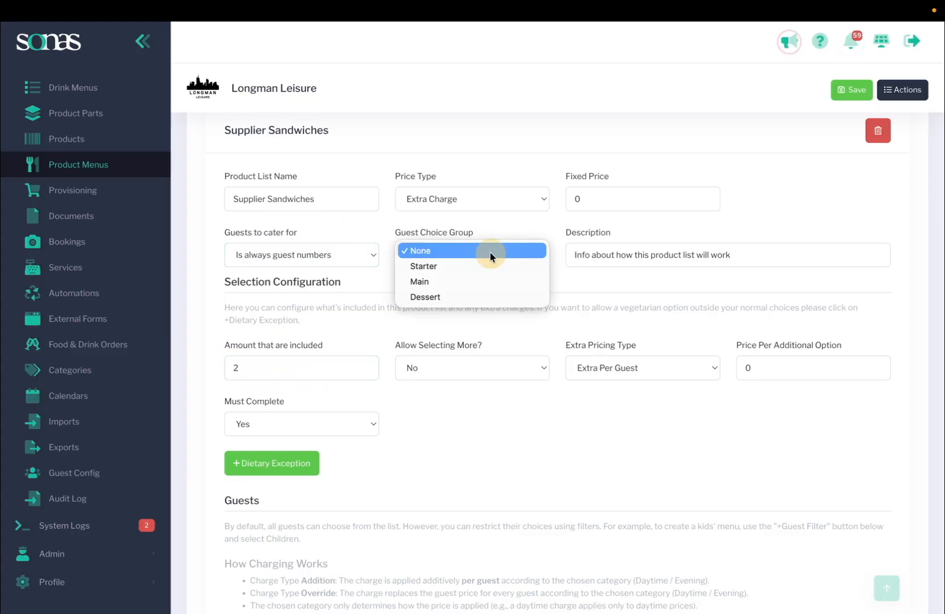
left_click(475, 283)
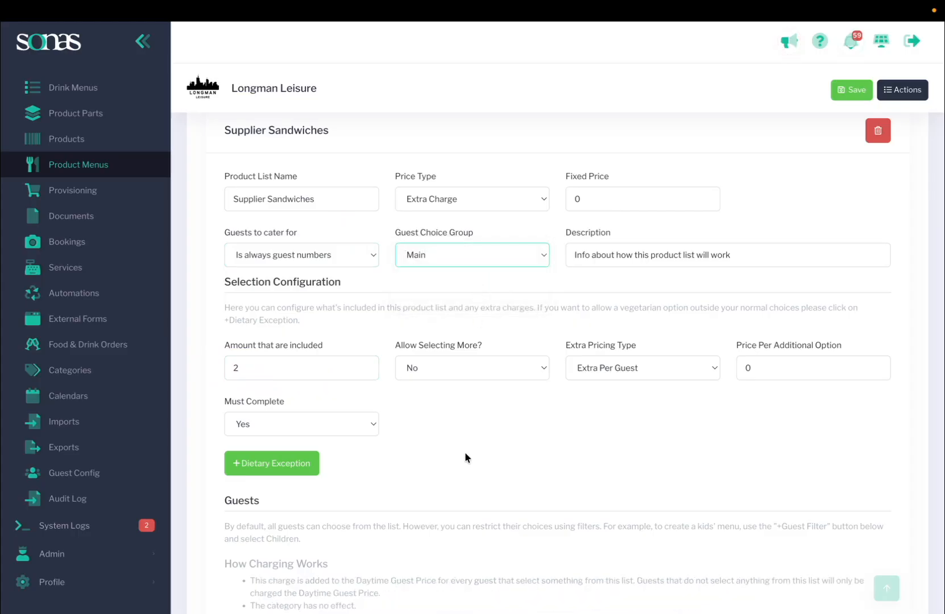
Step: Add a guest filter of type Suppliers to the Supplier Sandwiches product list
scroll(465, 452, "down", 2)
scroll(392, 370, "down", 2)
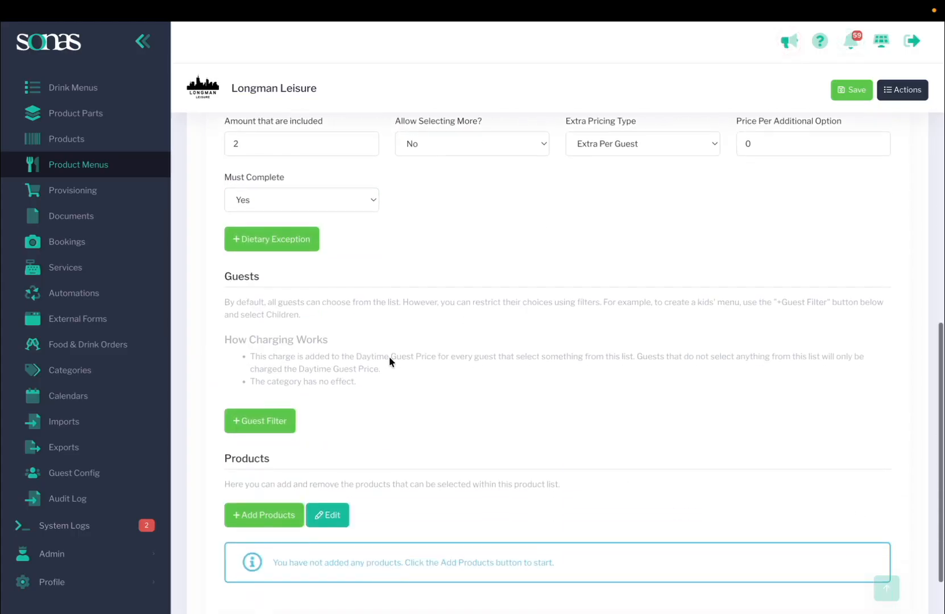
left_click(268, 420)
left_click(310, 473)
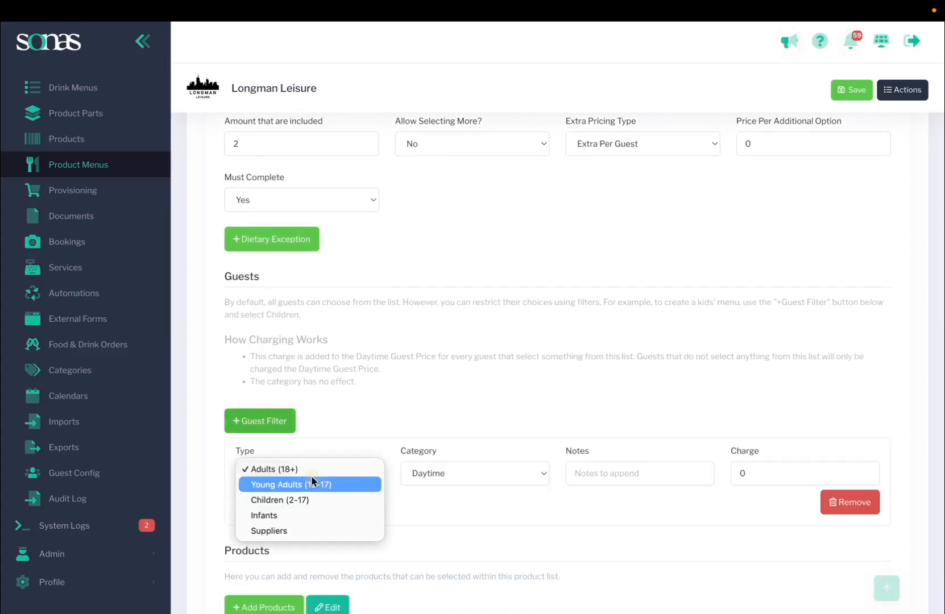
left_click(313, 531)
Step: Start adding products to the list and filter the available products by sub type Boards
scroll(376, 398, "down", 1)
scroll(376, 398, "down", 3)
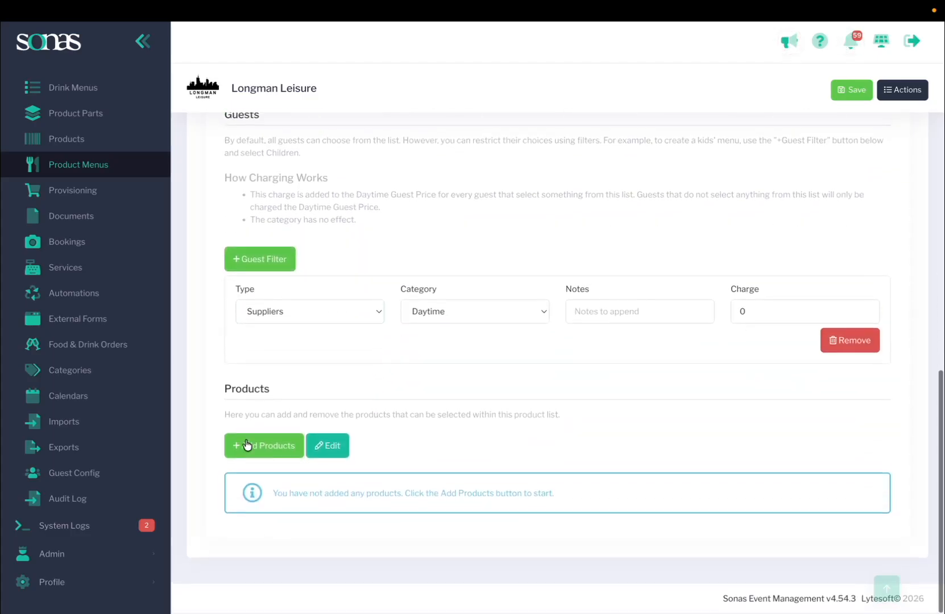
left_click(247, 445)
left_click(272, 500)
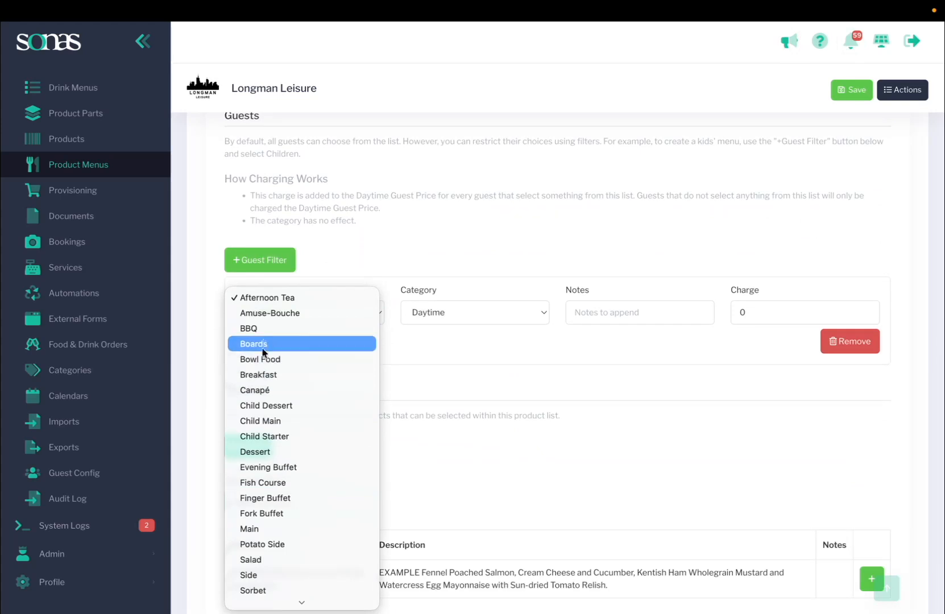
left_click(270, 345)
scroll(266, 439, "down", 2)
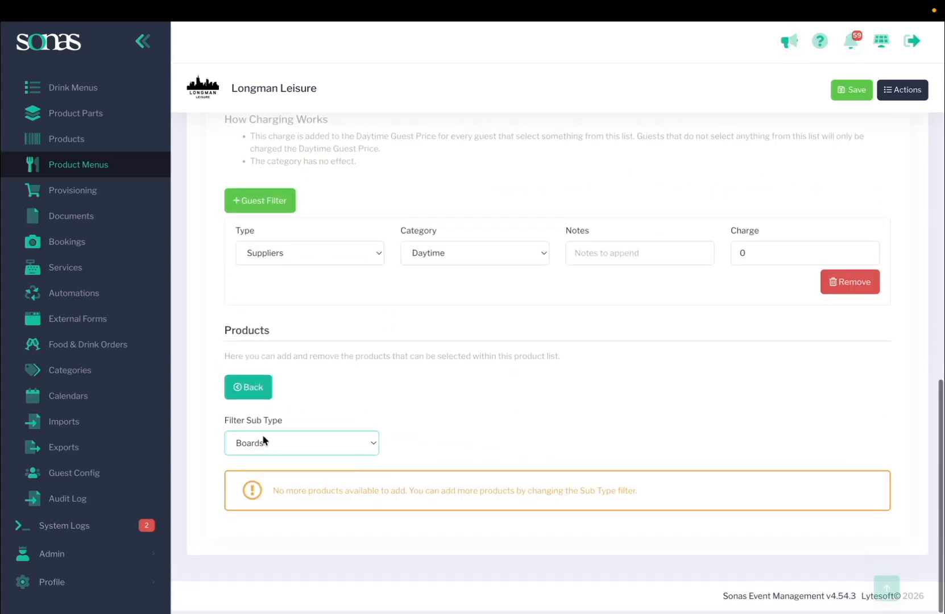
left_click(266, 443)
left_click(519, 348)
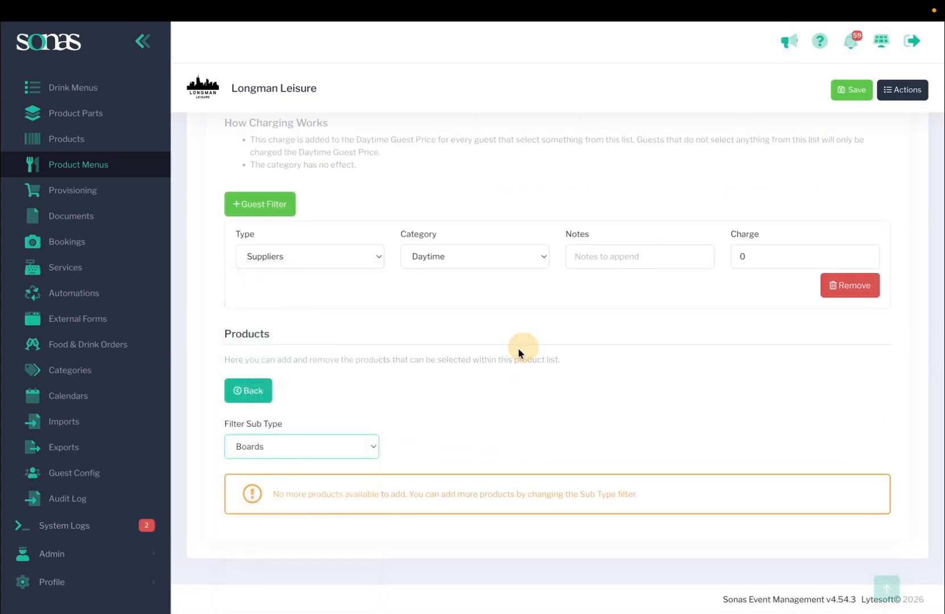
scroll(416, 423, "up", 1)
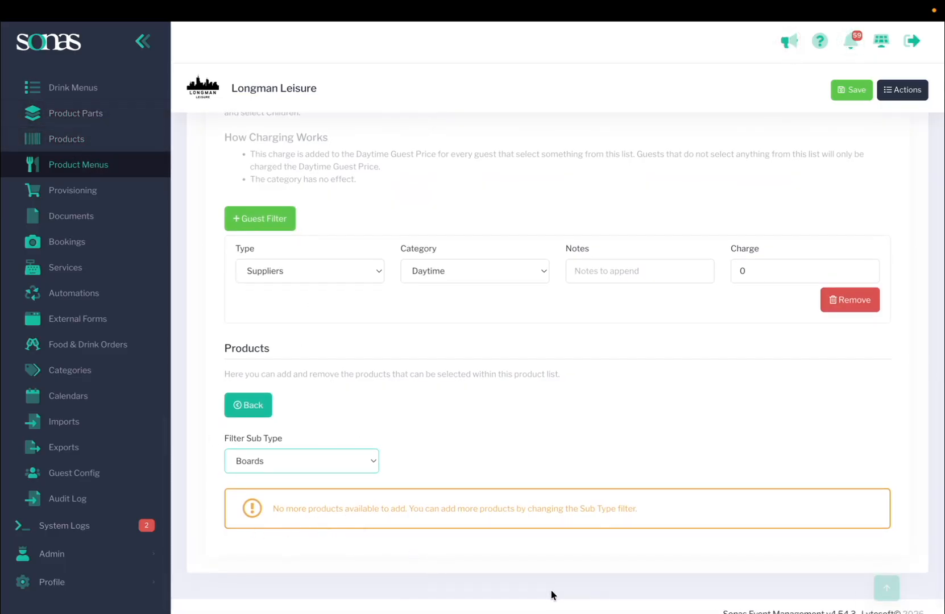
Step: Save the product menu and confirm continuing even though the Supplier Sandwiches list has no products
scroll(616, 542, "up", 15)
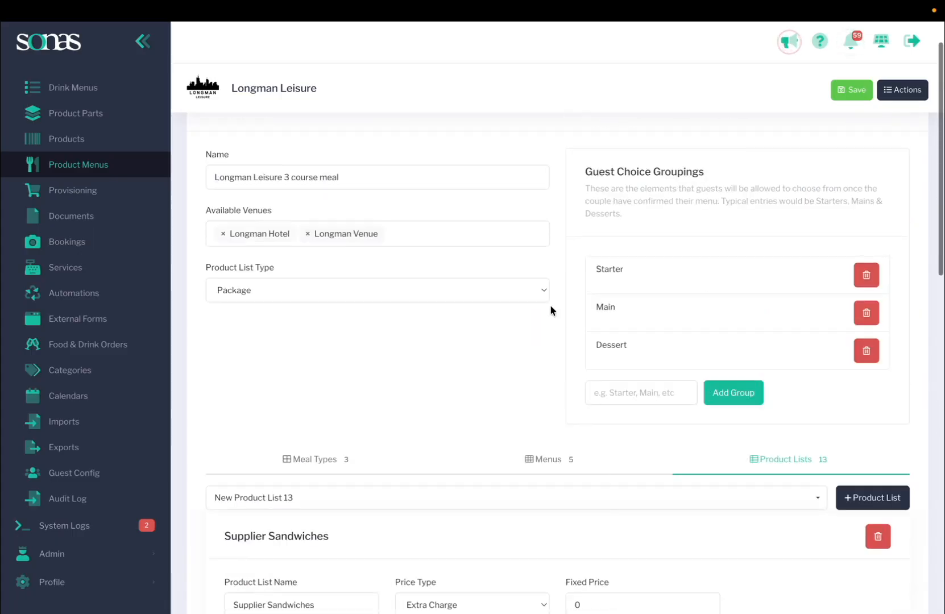
scroll(686, 494, "down", 7)
left_click(852, 90)
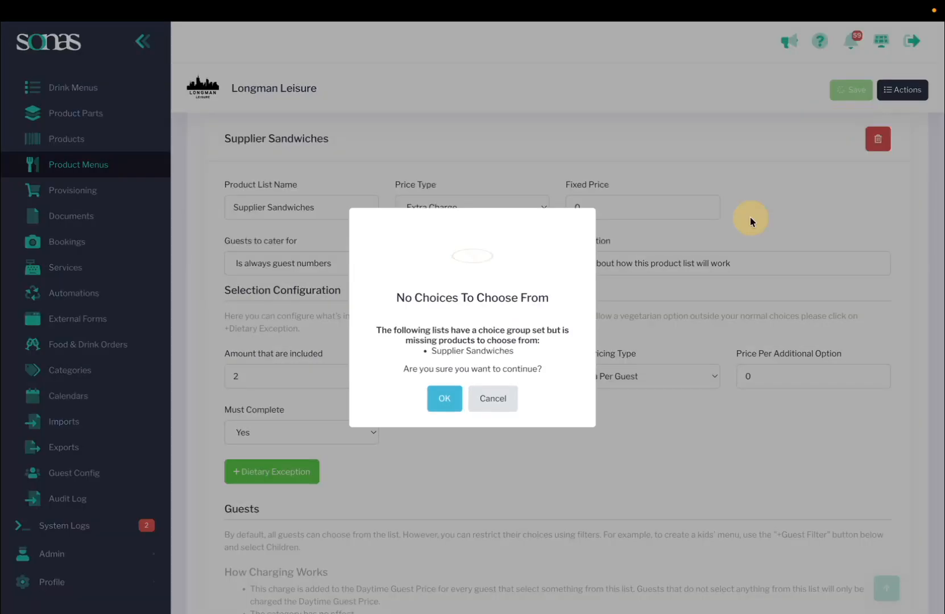
left_click(442, 405)
Step: Add the Supplier Sandwiches product list to the Wedding Breakfast menu
left_click(554, 177)
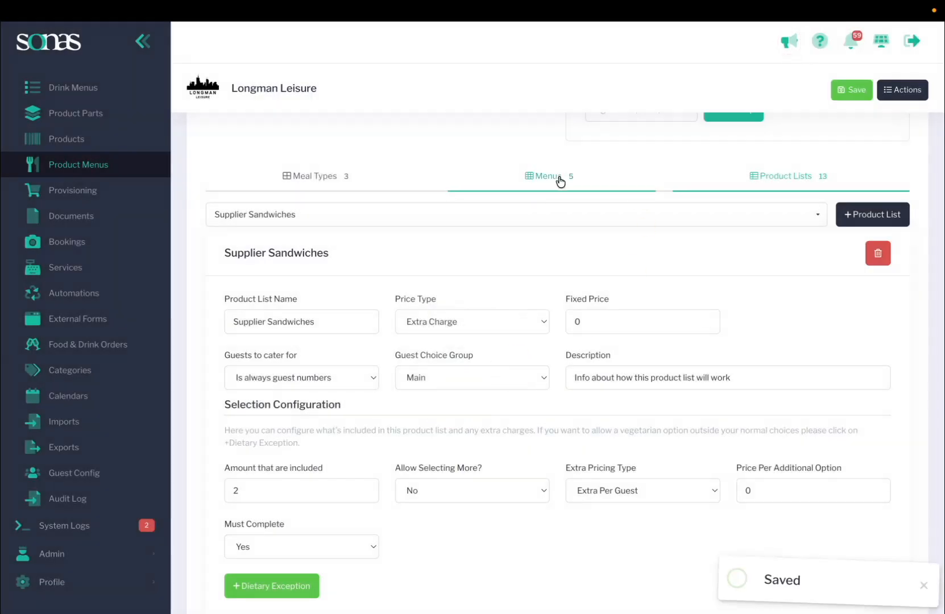
scroll(541, 502, "down", 5)
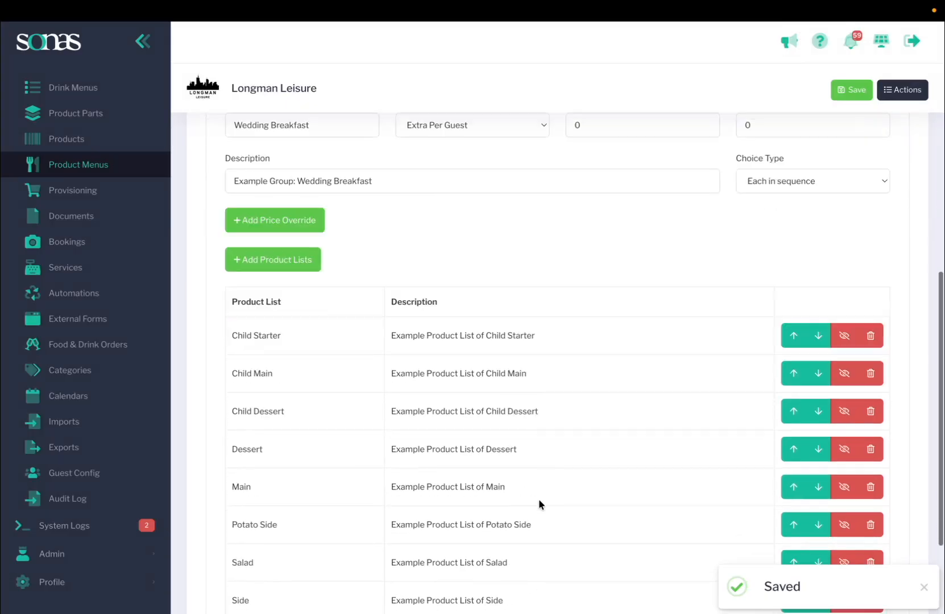
left_click(280, 162)
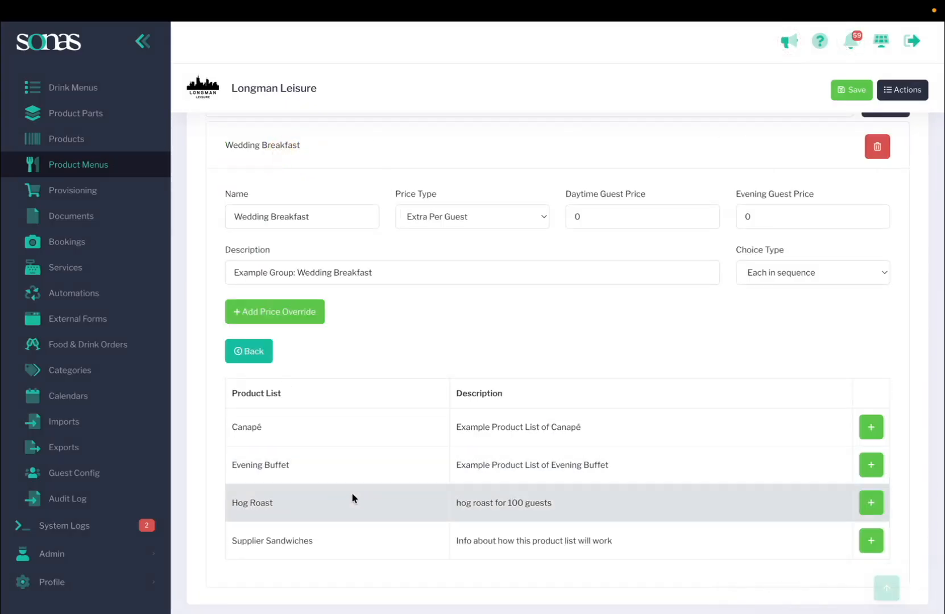
left_click(869, 547)
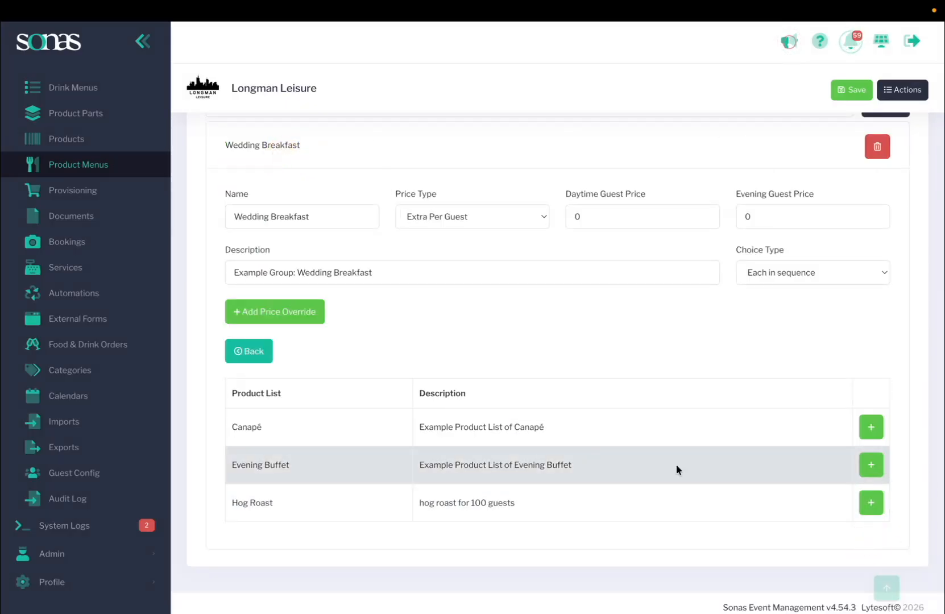
left_click(264, 346)
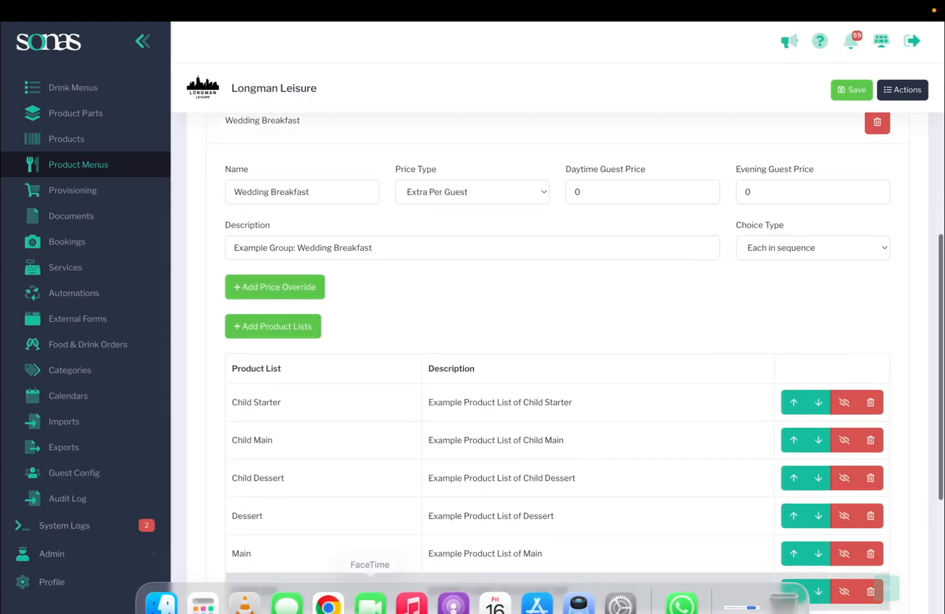
scroll(348, 523, "down", 5)
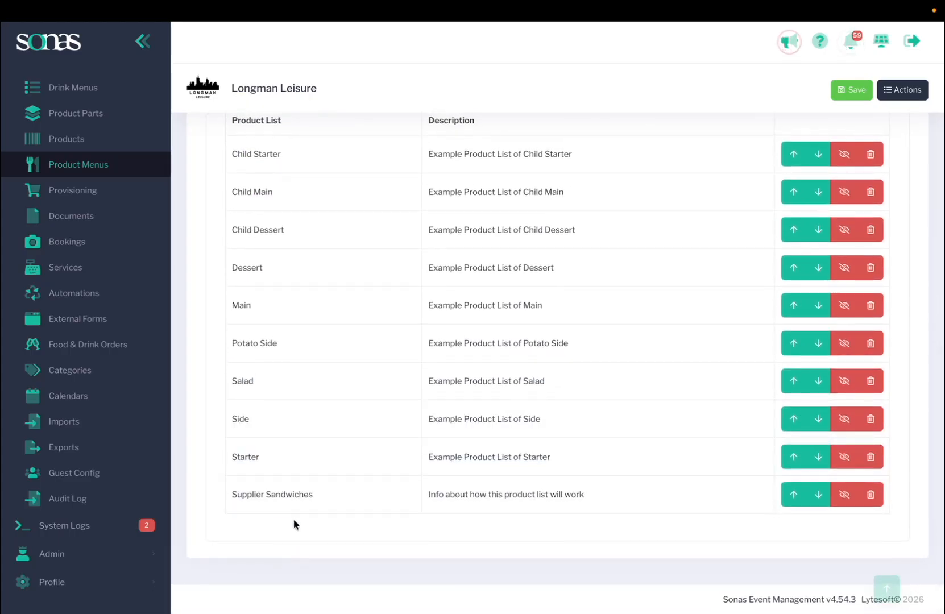
scroll(312, 496, "up", 6)
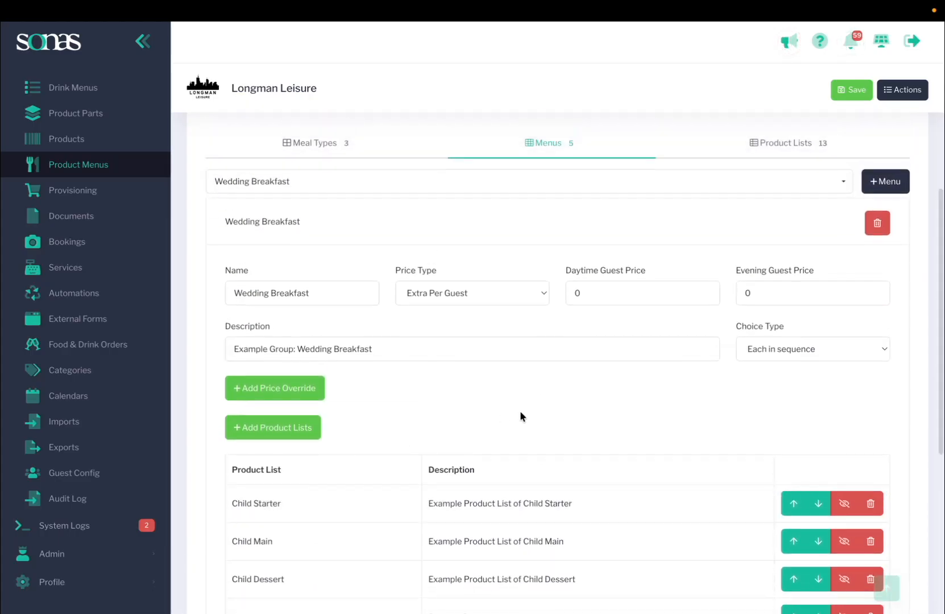
scroll(321, 356, "down", 3)
scroll(334, 478, "down", 3)
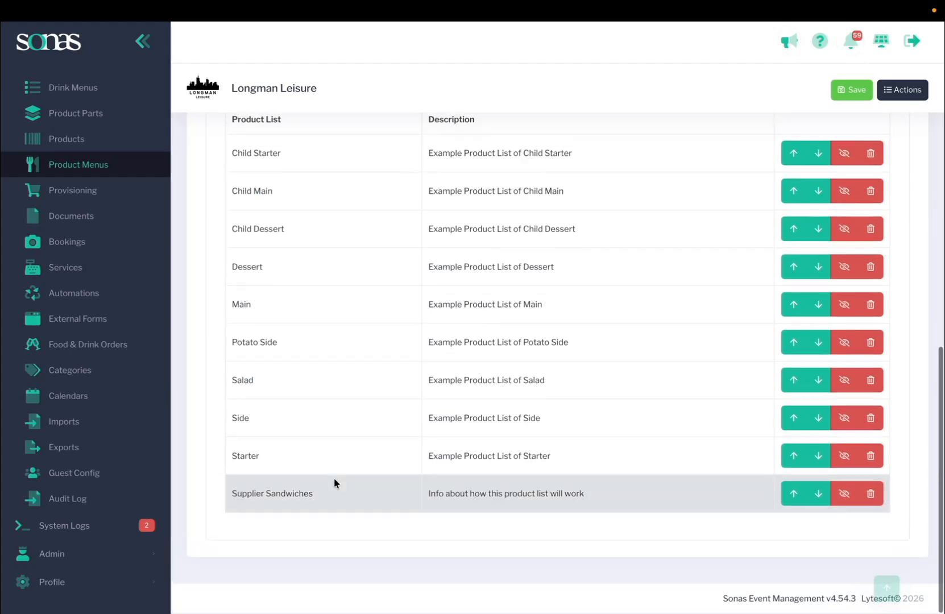
scroll(334, 483, "up", 8)
Step: Set the Supplier Sandwiches list's price type to Extra Per Guest with a daytime guest price of 12, then save and confirm
left_click(808, 297)
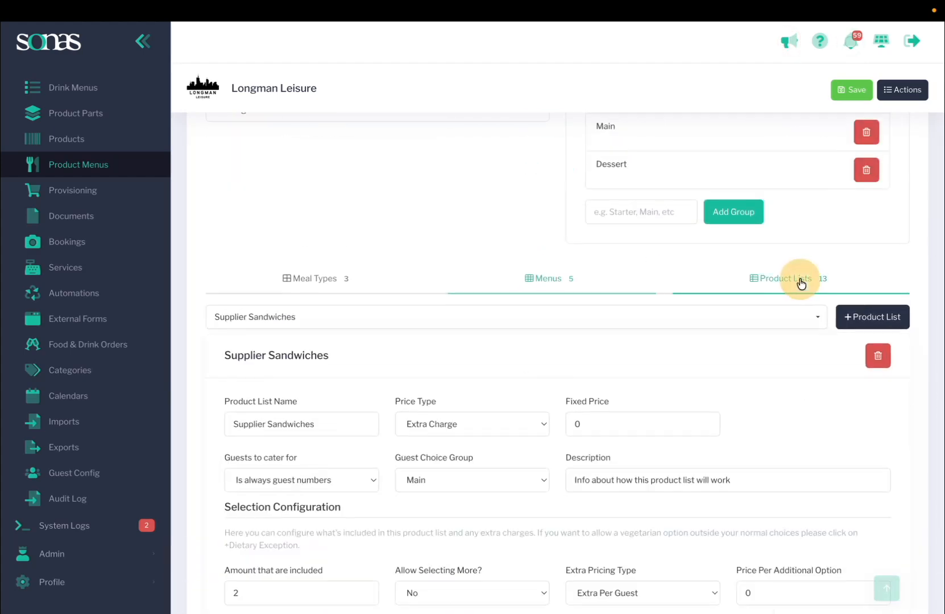
scroll(590, 331, "down", 2)
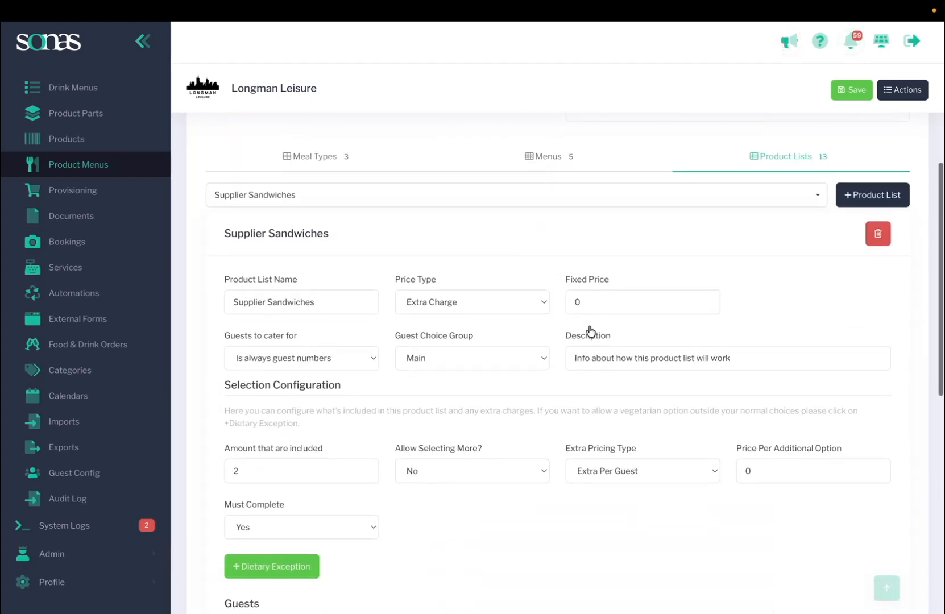
left_click(445, 301)
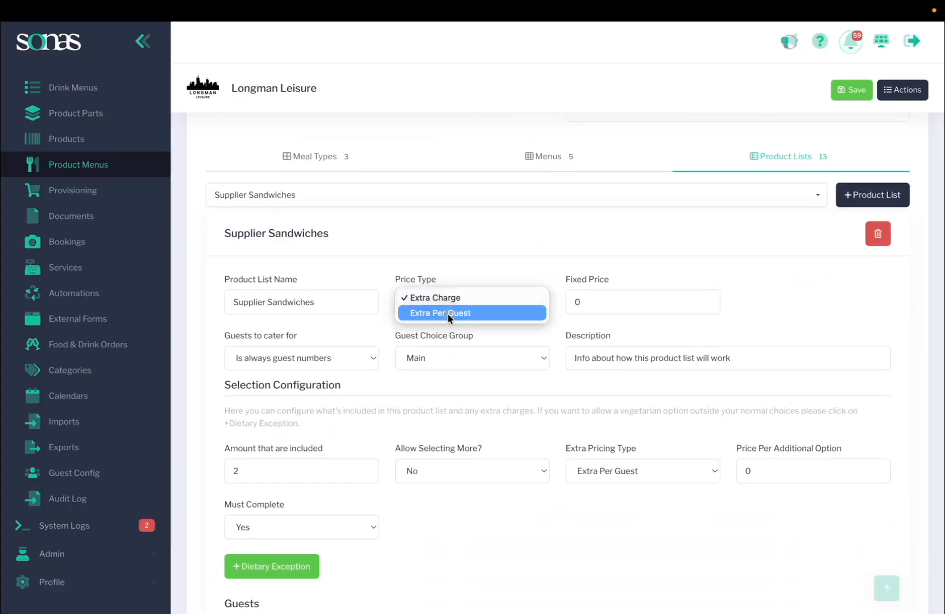
left_click(448, 312)
double_click(618, 299)
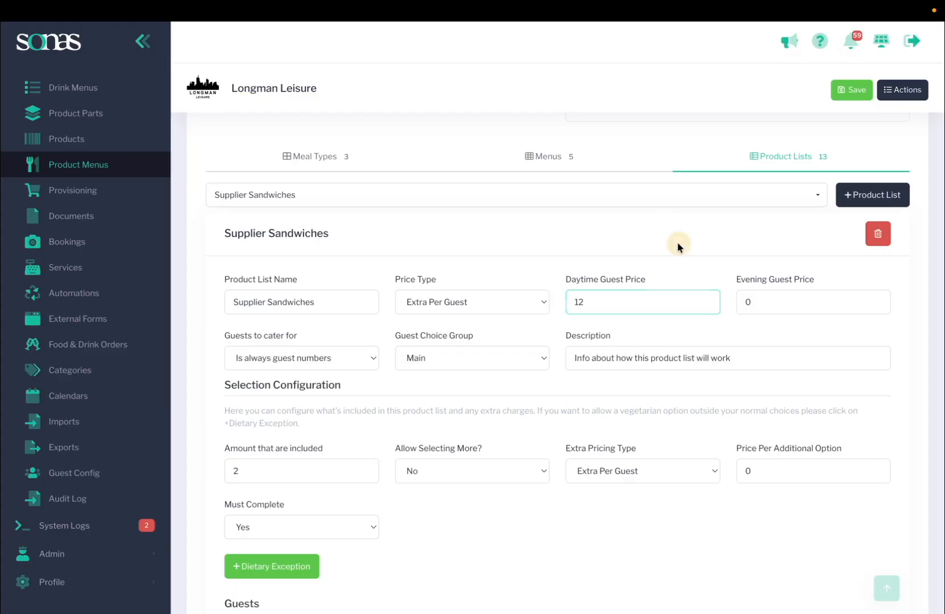
left_click(854, 92)
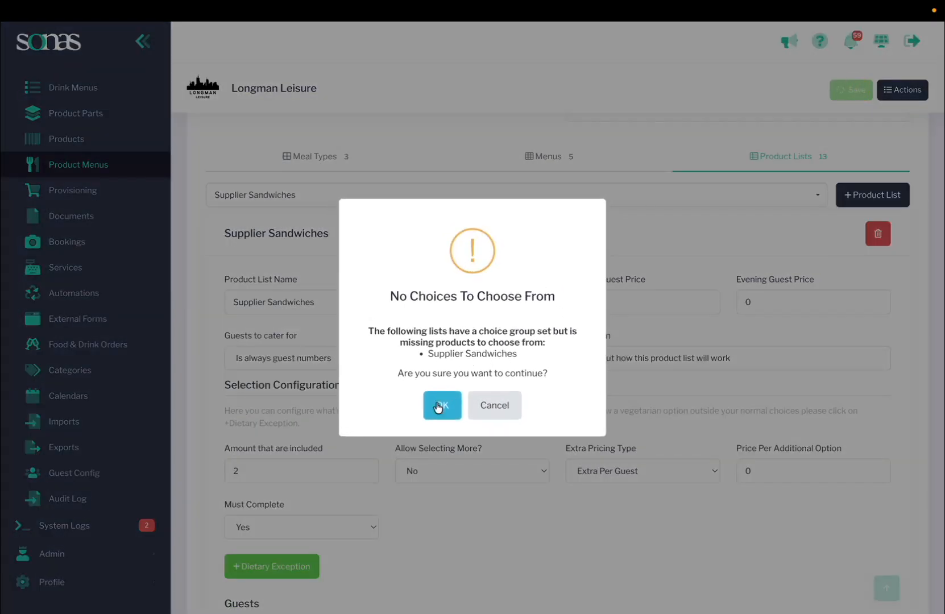
left_click(438, 406)
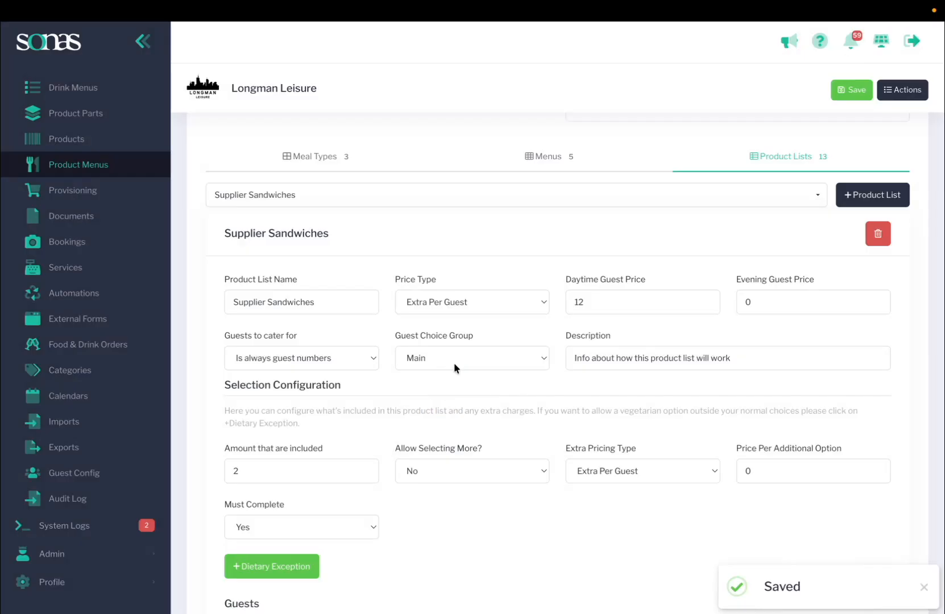
Step: Change the Supplier Sandwiches list's guest choice group to None
scroll(456, 344, "down", 10)
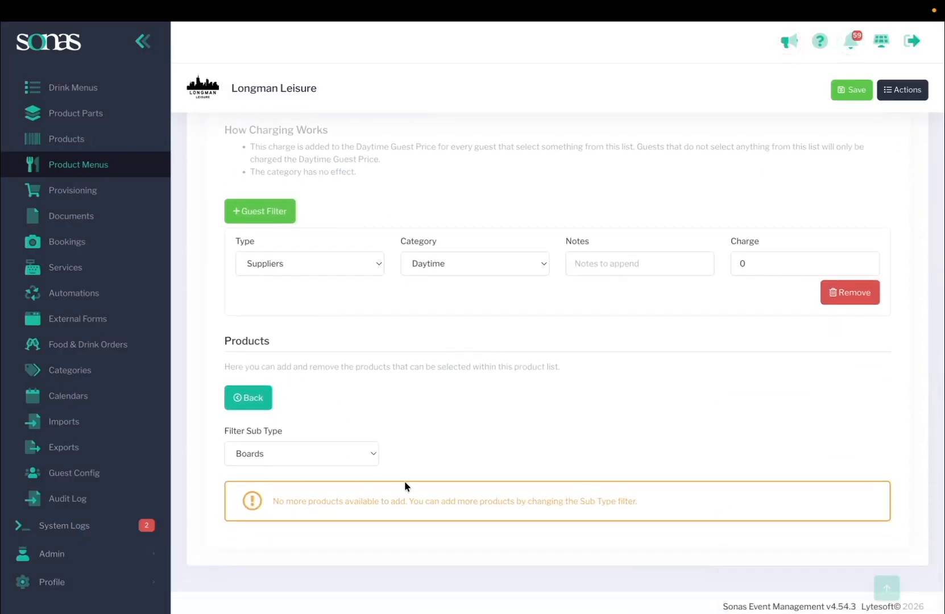
scroll(498, 575, "up", 10)
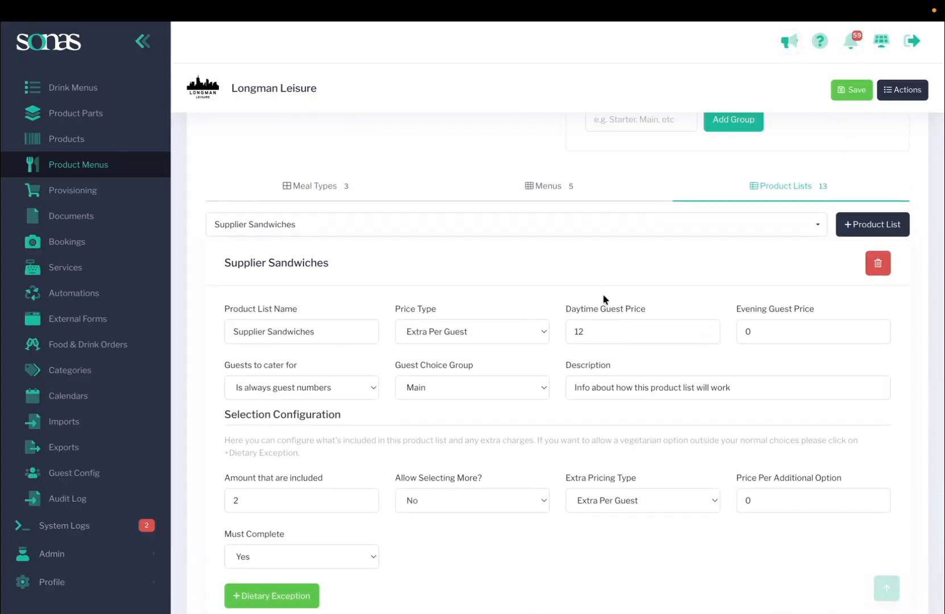
left_click(429, 386)
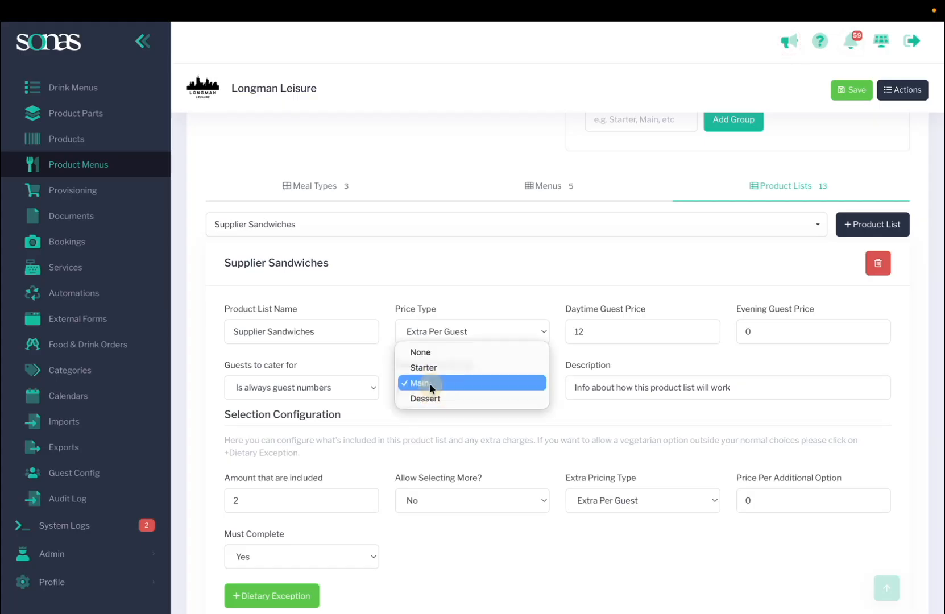
left_click(437, 335)
left_click(432, 388)
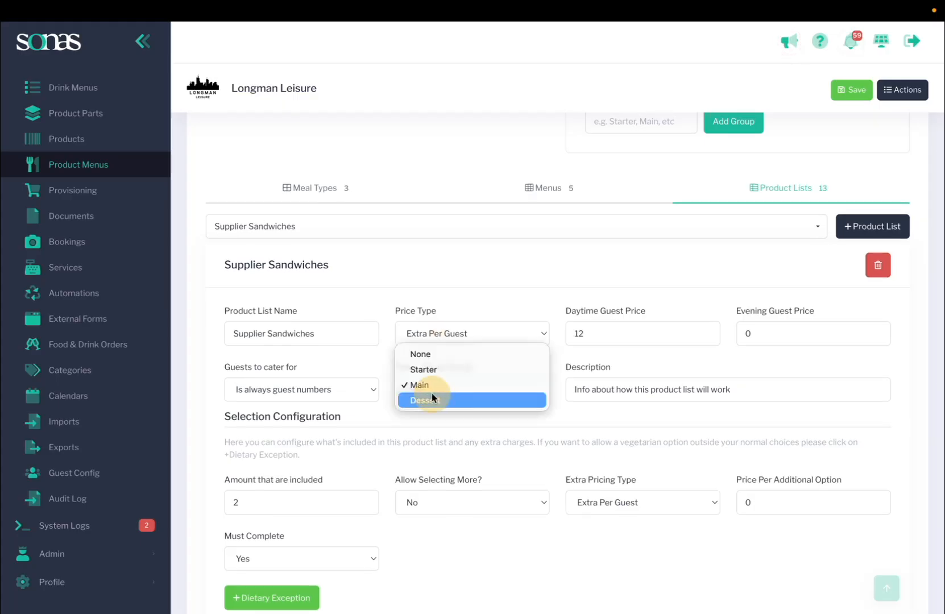
left_click(446, 421)
scroll(447, 421, "down", 10)
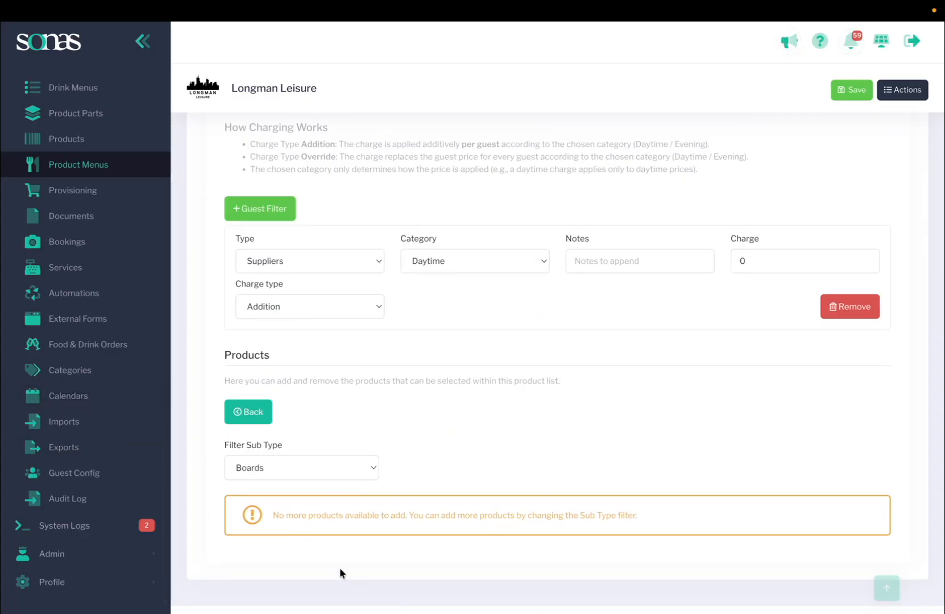
scroll(567, 382, "up", 12)
scroll(567, 384, "down", 4)
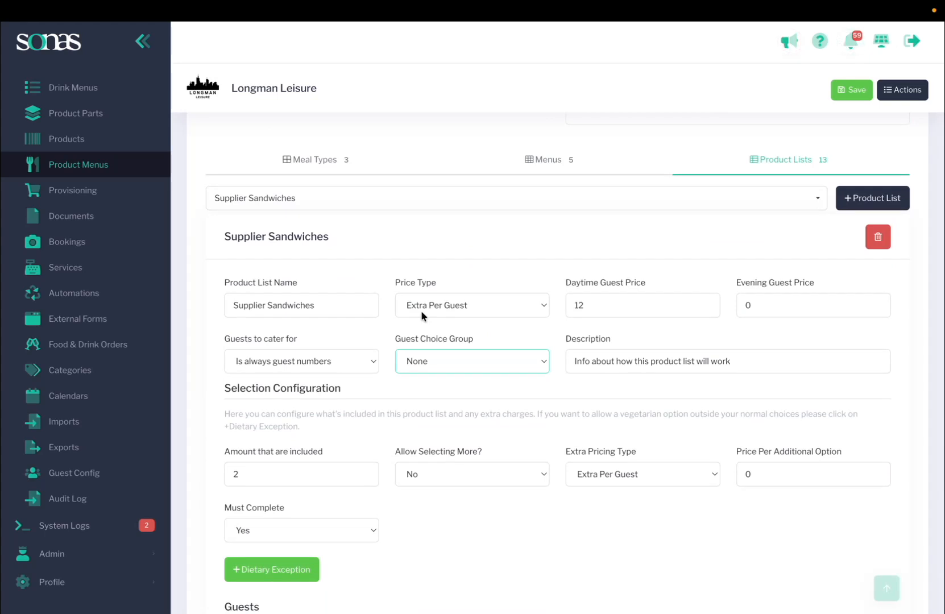
scroll(420, 311, "down", 3)
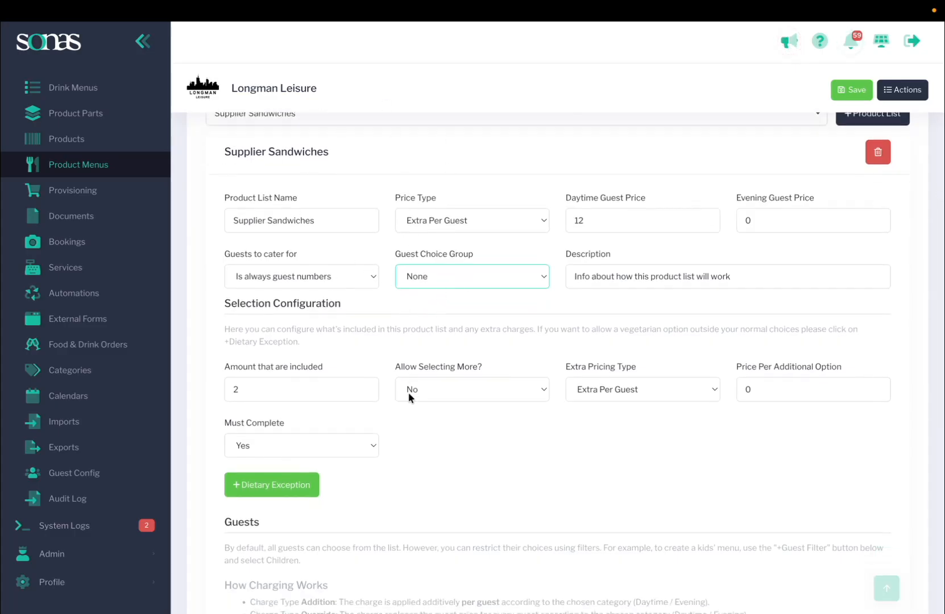
scroll(408, 392, "down", 1)
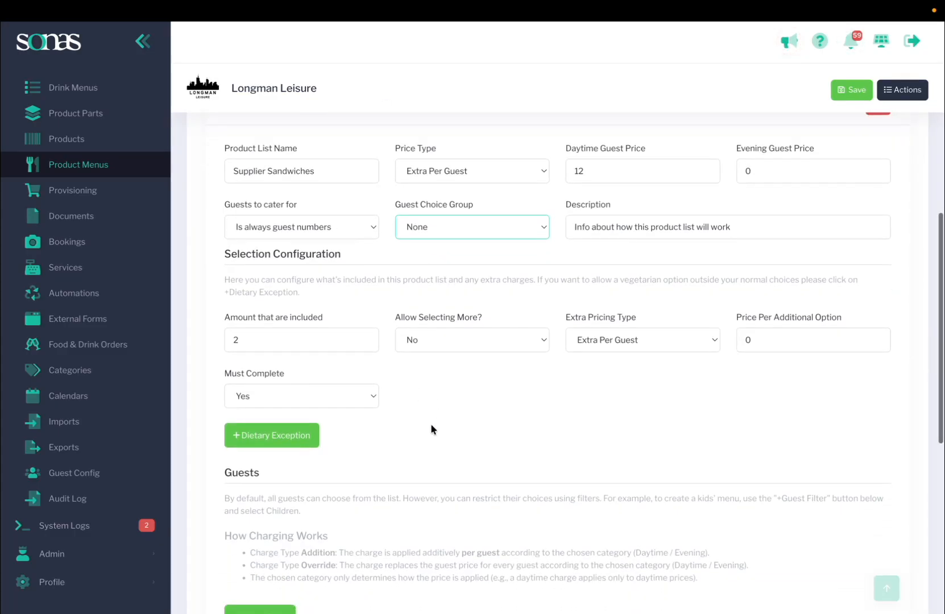